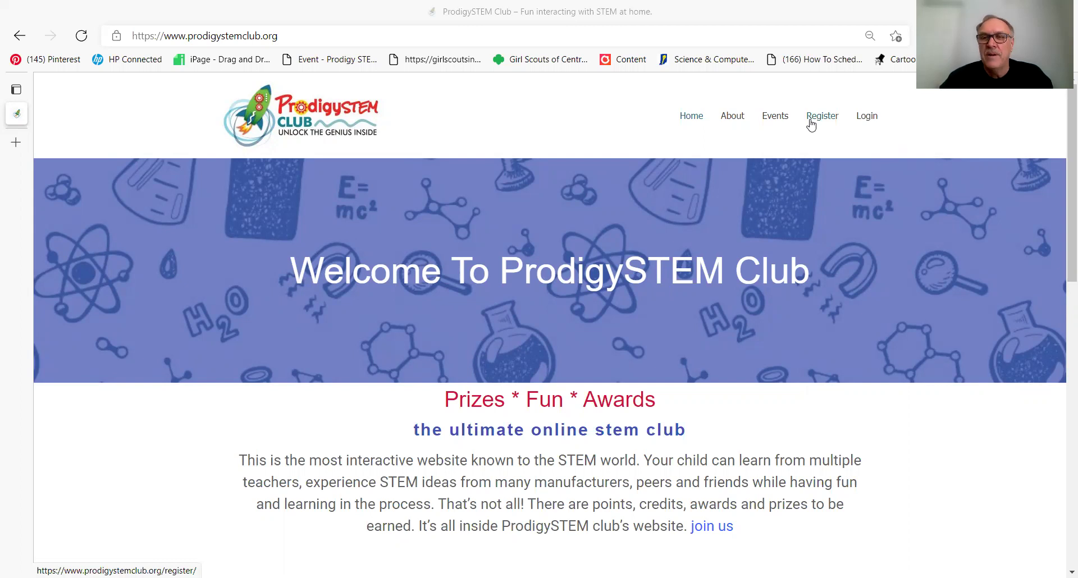
Step: Open the Register form and clear the autofilled username, dismissing autofill suggestions
left_click(811, 124)
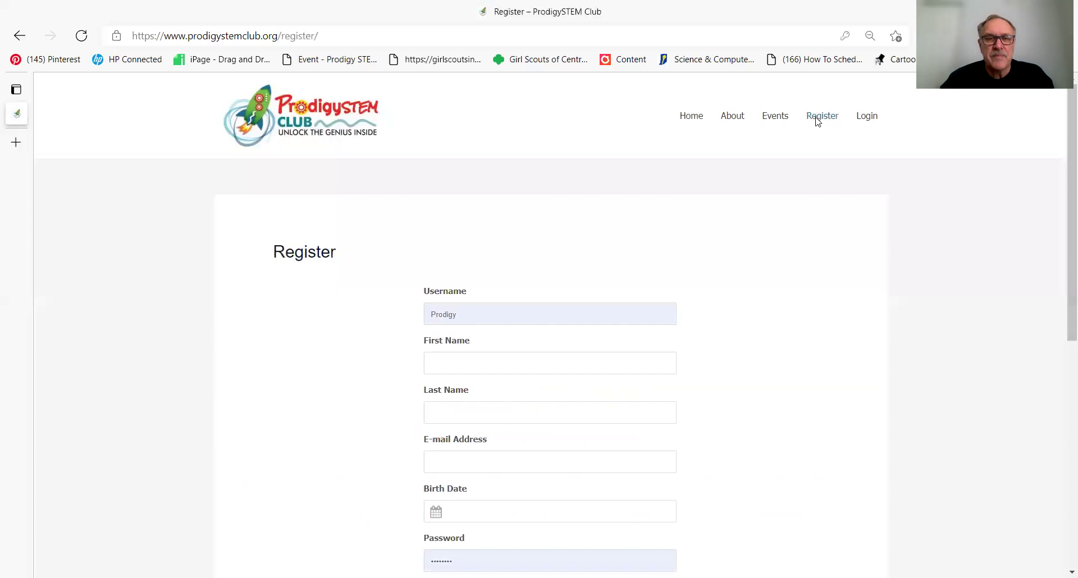
left_click(473, 316)
key("ctrl+a")
key("BackSpace")
left_click(363, 324)
left_click(610, 364)
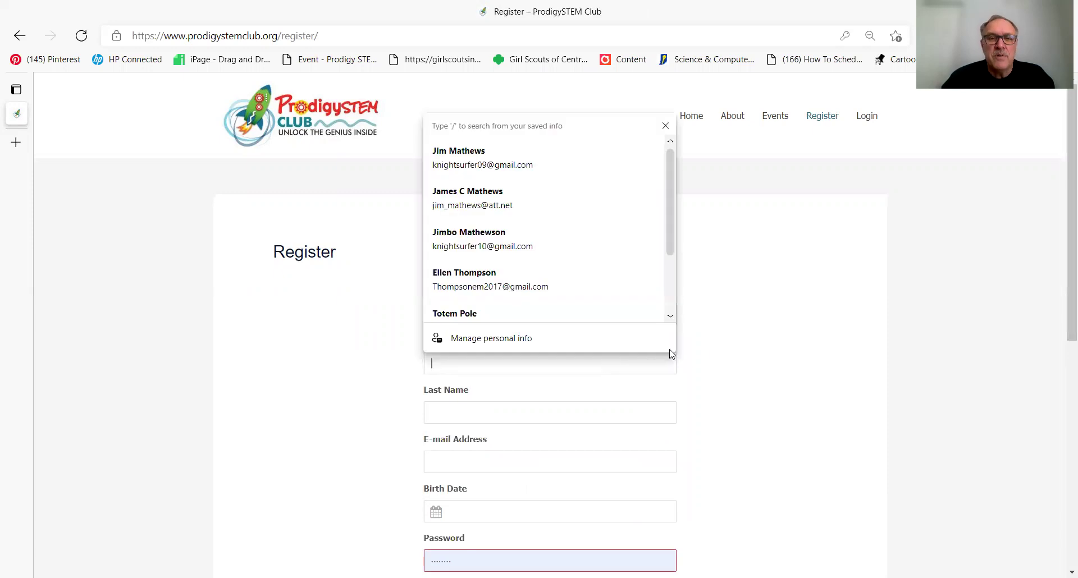
left_click(747, 339)
scroll(746, 339, "down", 2)
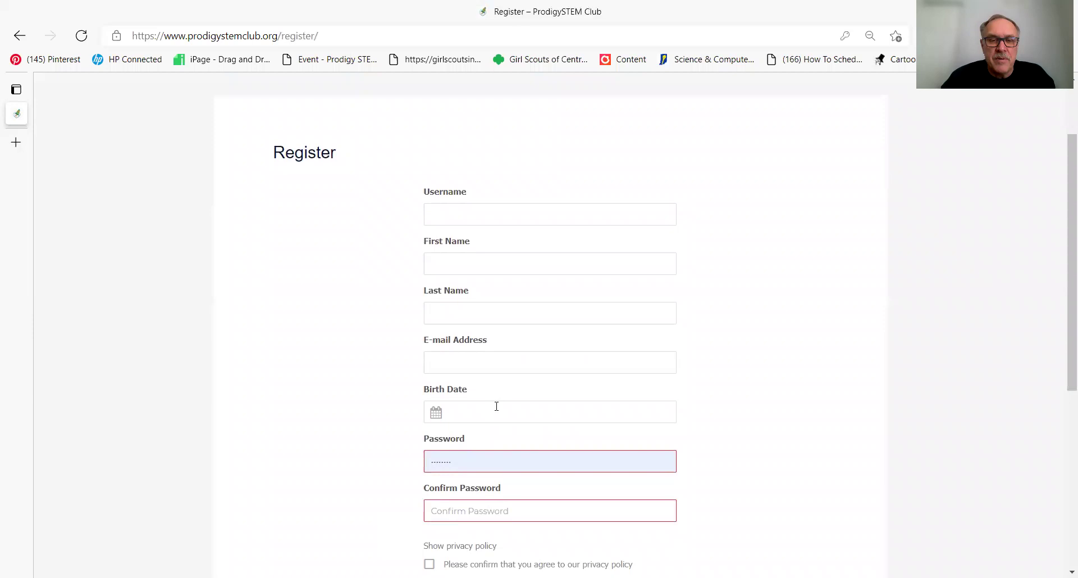
Step: Clear the autofilled password so every sign-up field is empty
left_click(444, 469)
left_click_drag(444, 468, 362, 469)
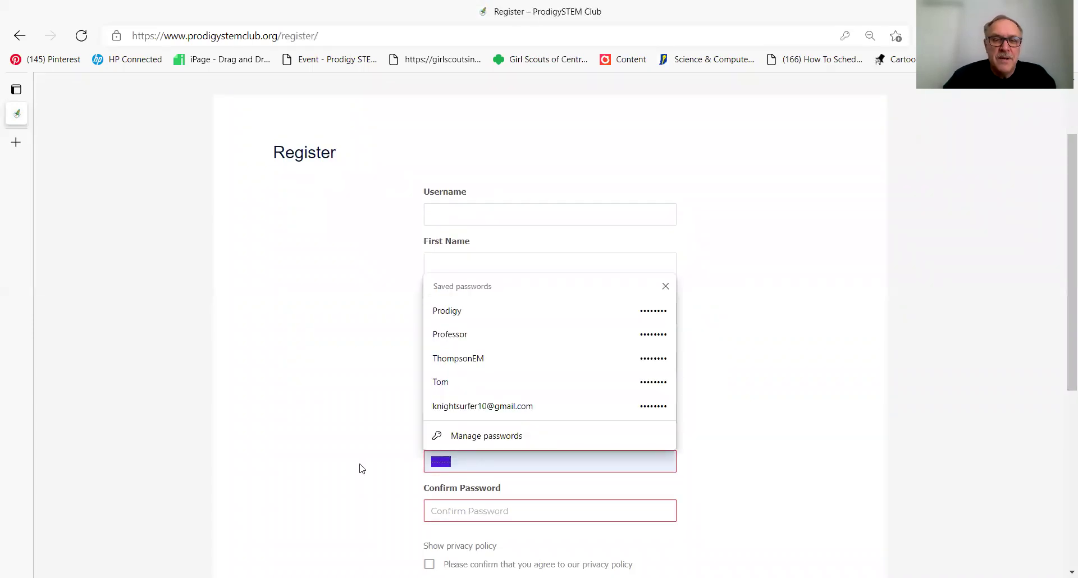
type("p")
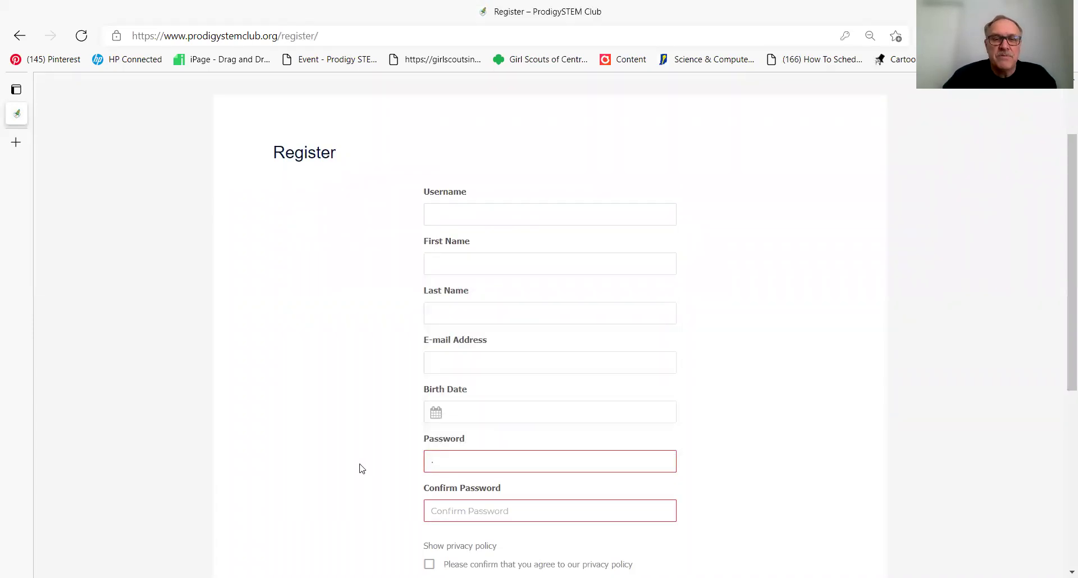
key("BackSpace")
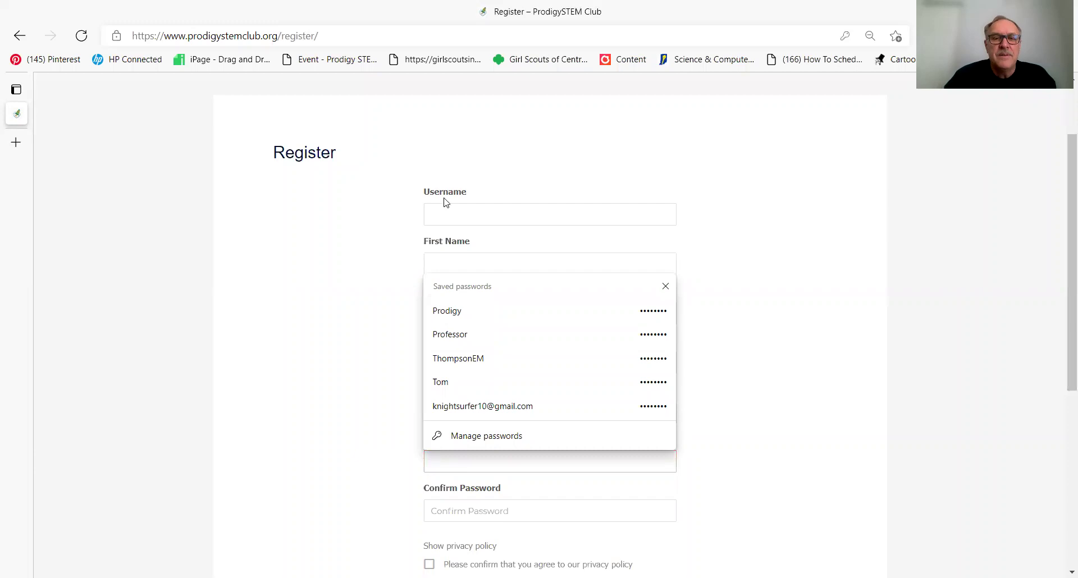
left_click(437, 219)
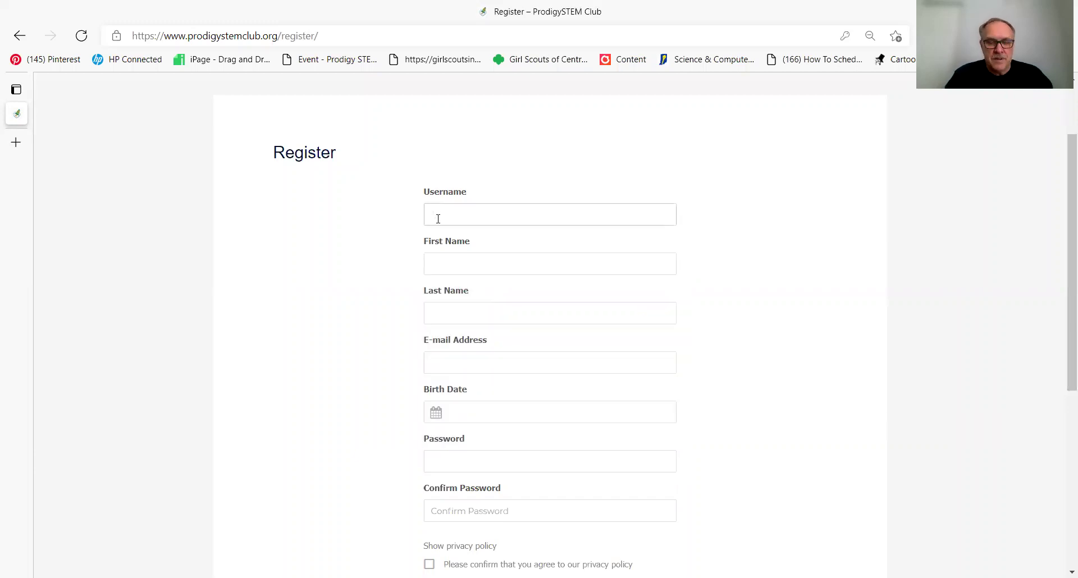
Step: Enter username 'Stemster' plus the member's first and last name
type("Ste")
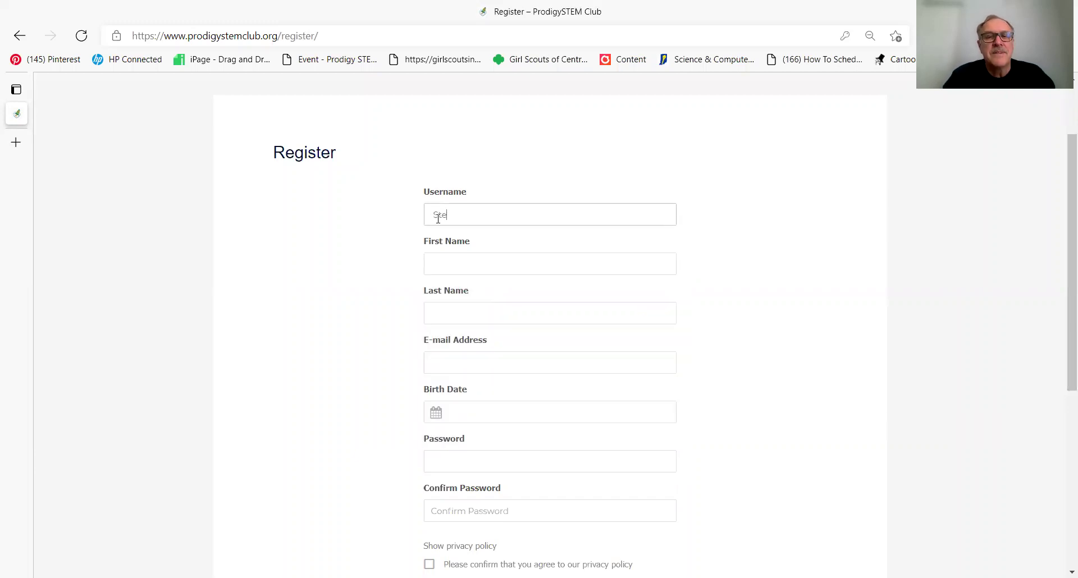
type("mster")
left_click(442, 264)
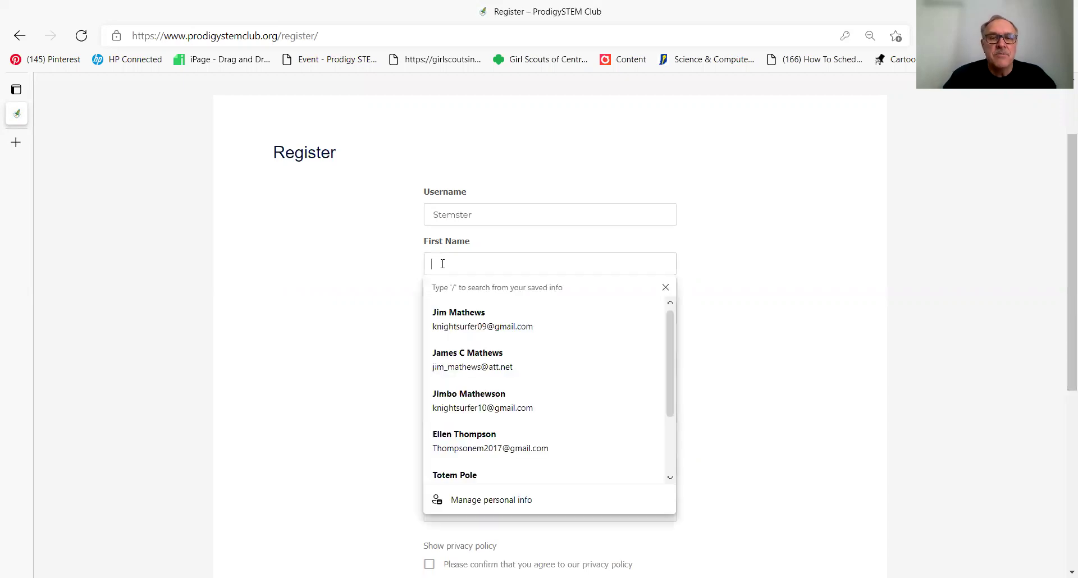
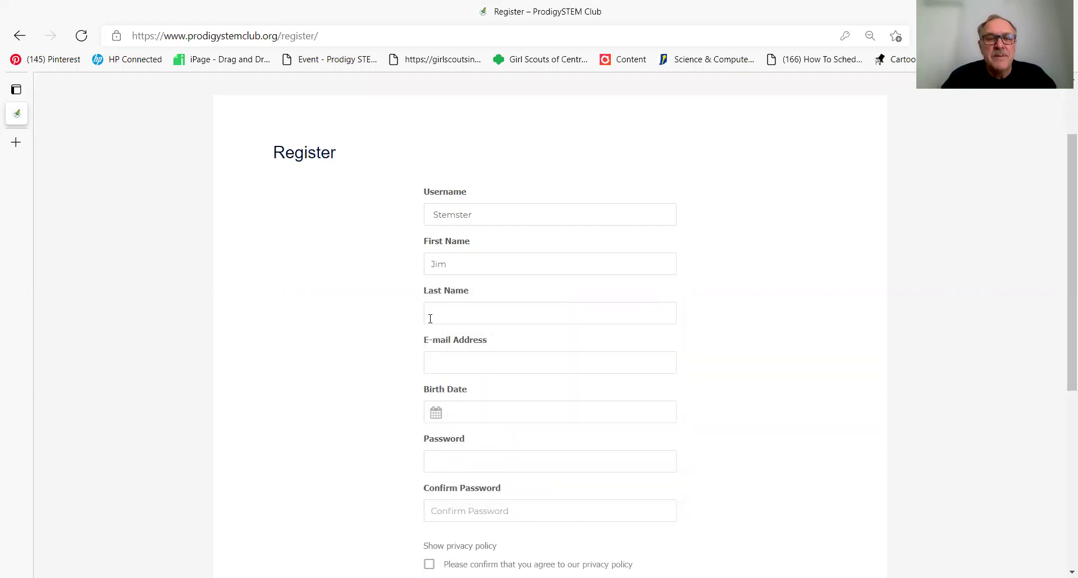
left_click(430, 315)
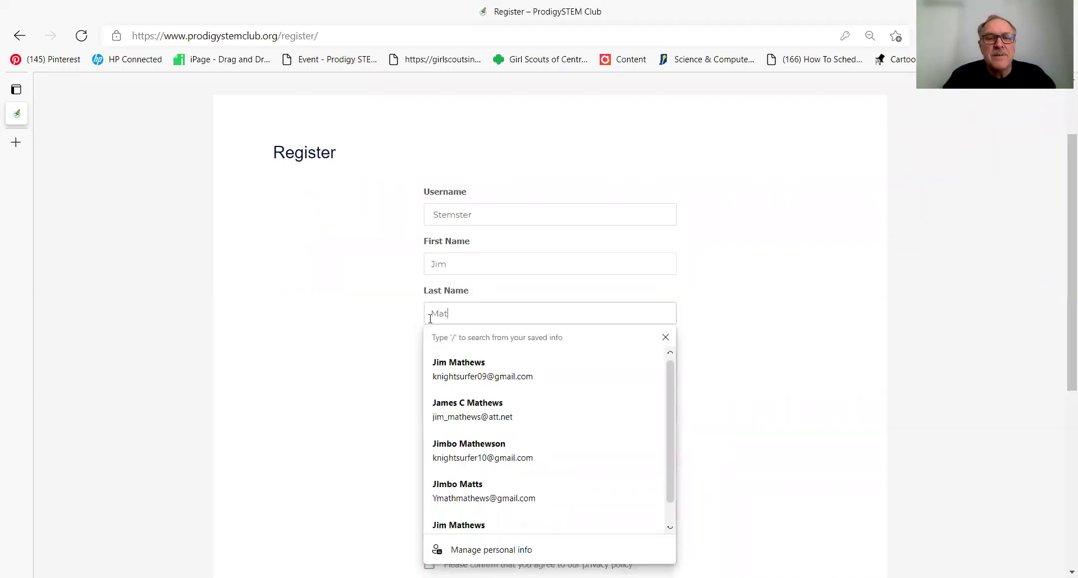
Step: Fill the E-mail Address field with the saved address from autofill
left_click(399, 340)
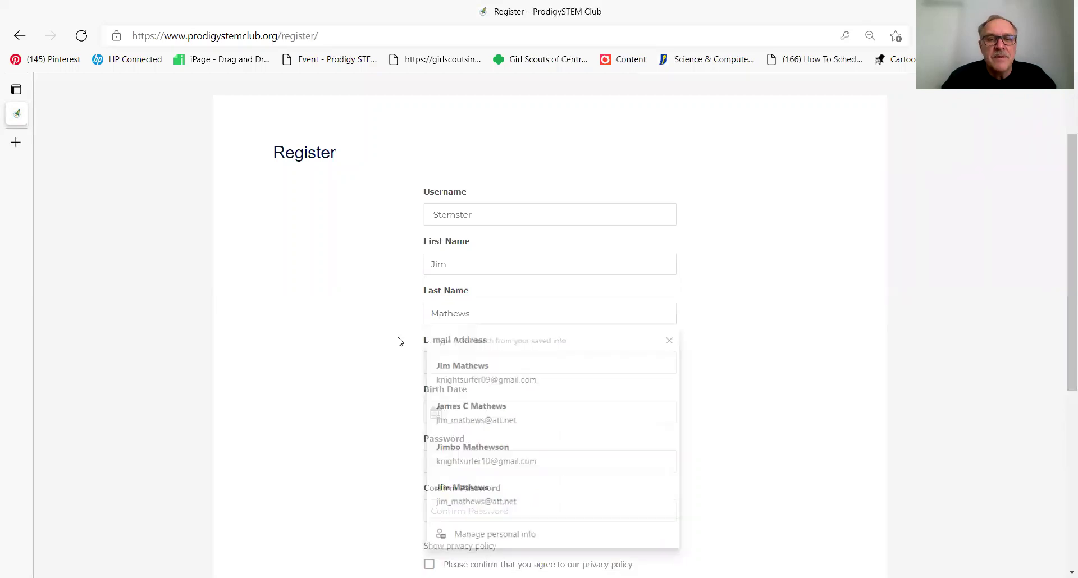
left_click(436, 362)
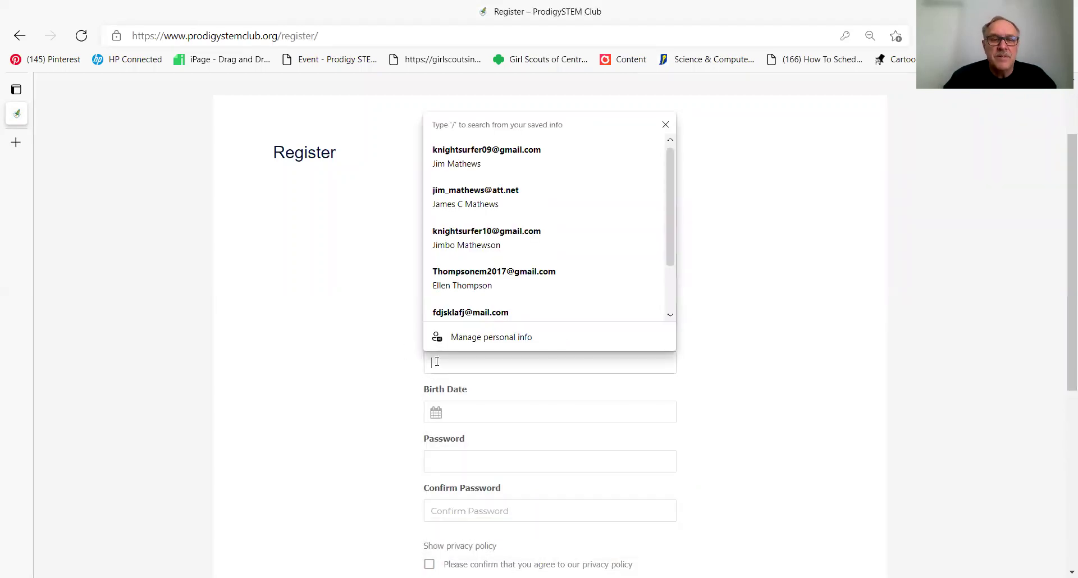
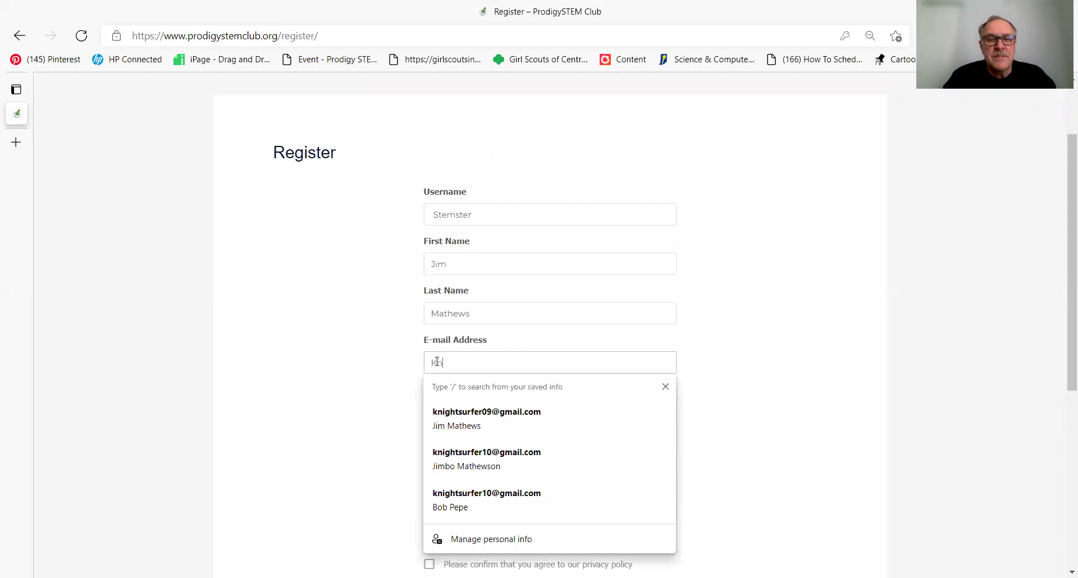
left_click(487, 452)
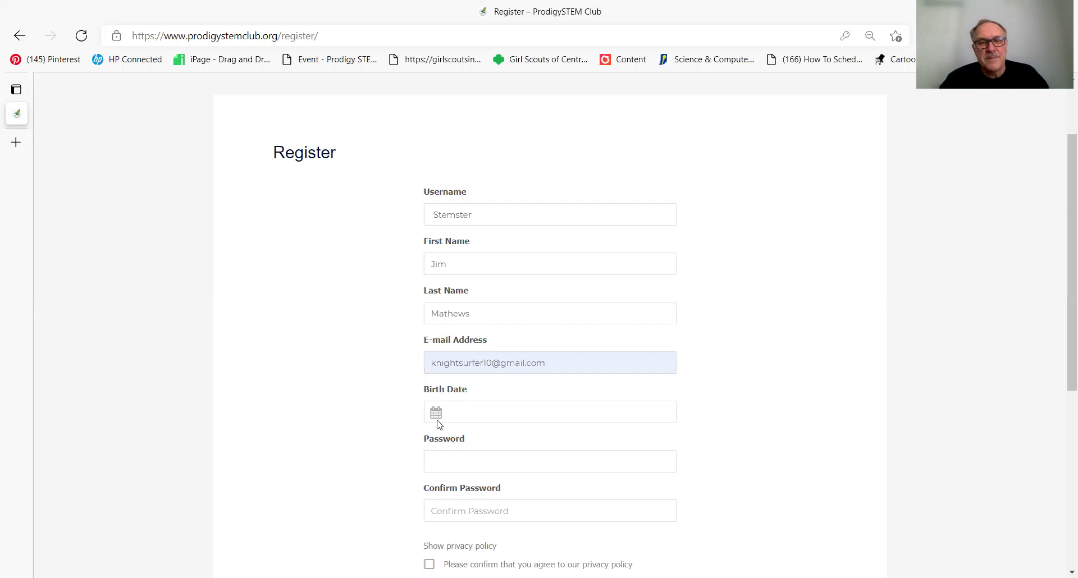
left_click(453, 414)
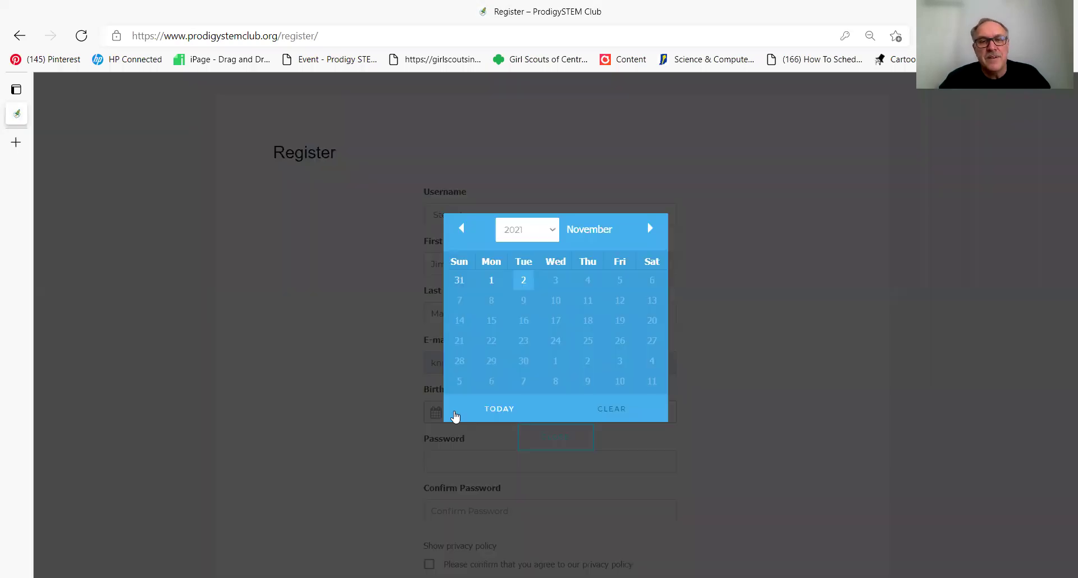
Step: Pick 17 December 1987 in the Birth Date calendar
left_click(552, 231)
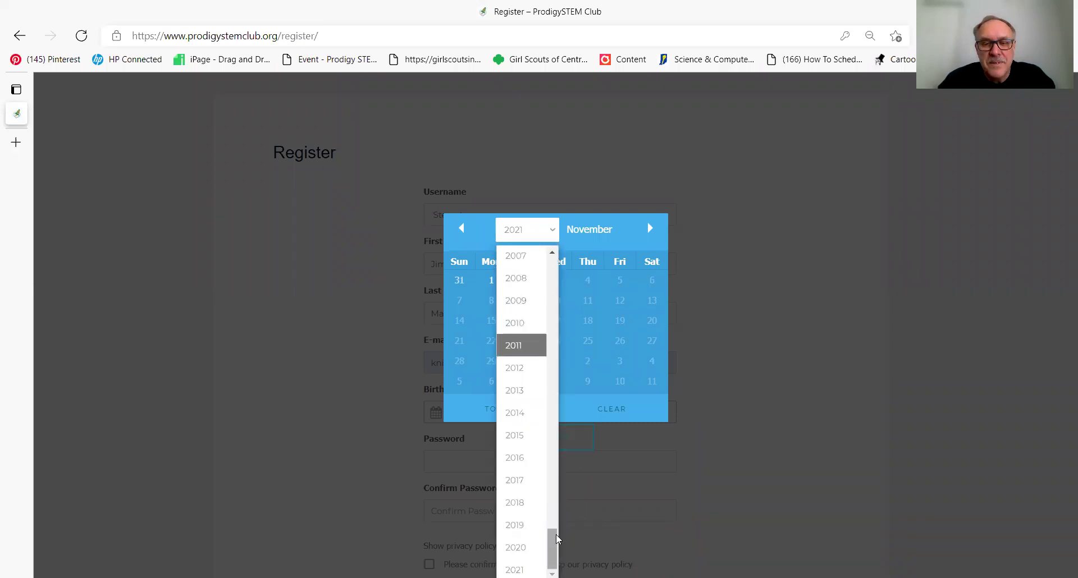
left_click_drag(554, 538, 564, 479)
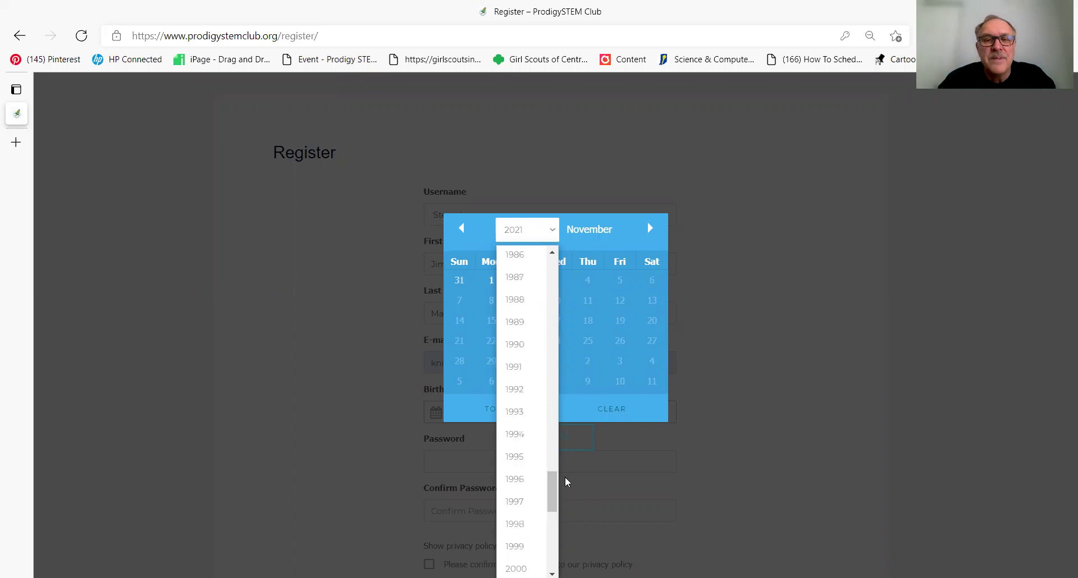
left_click(531, 283)
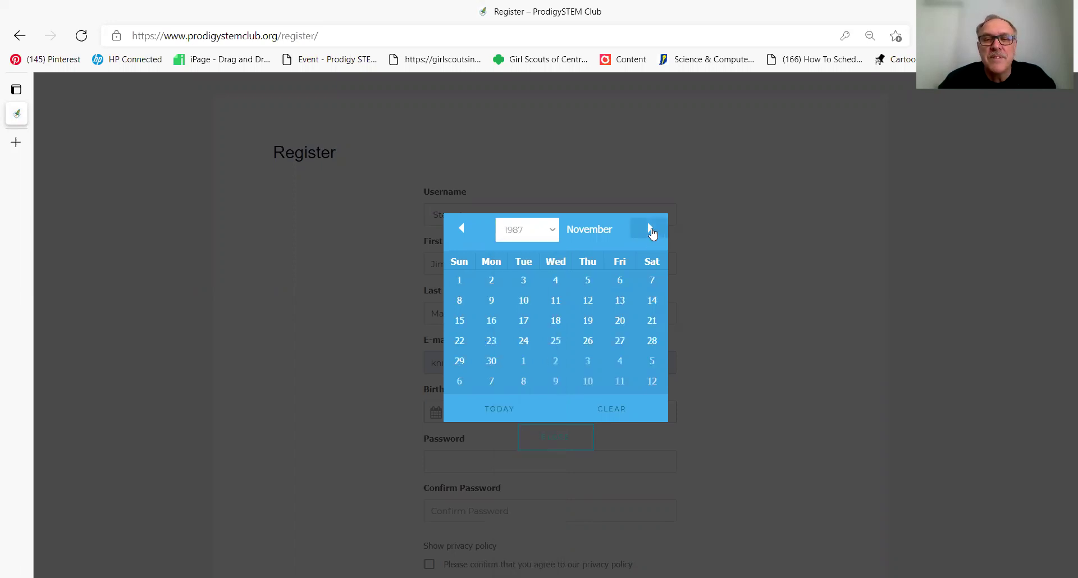
left_click(650, 229)
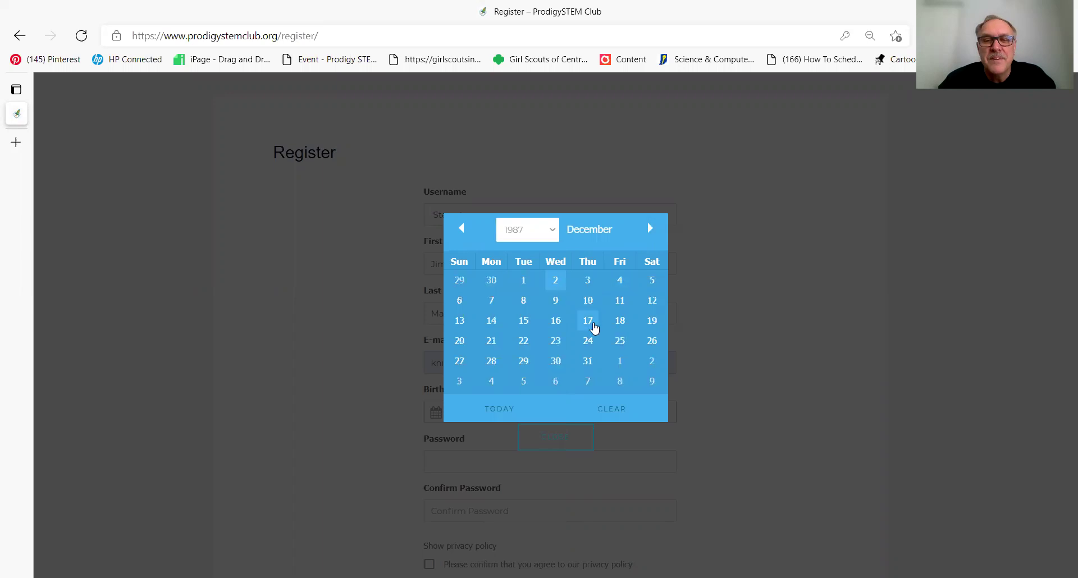
left_click(587, 321)
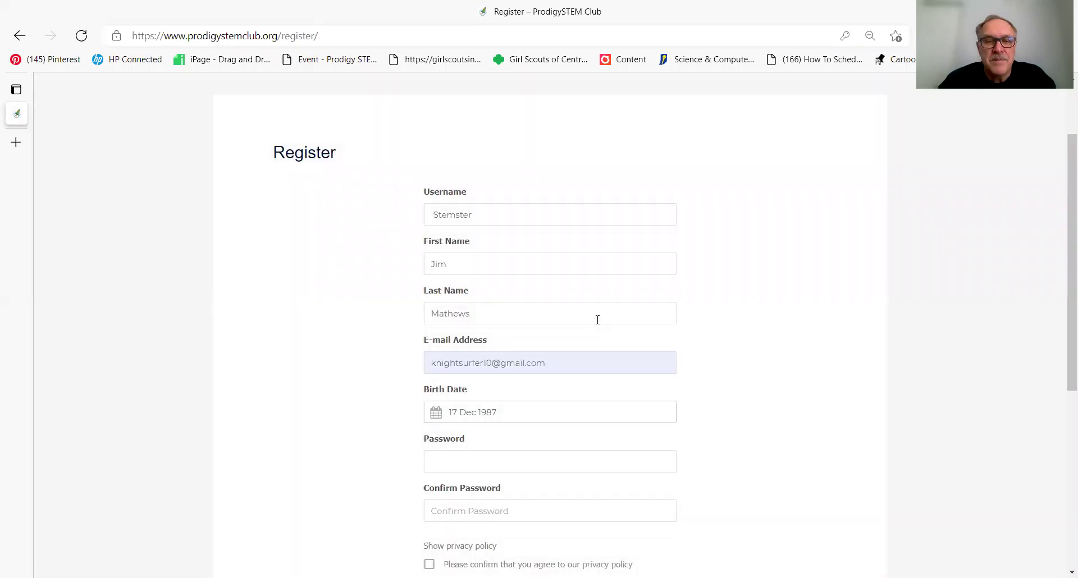
Step: Enter and confirm the account password, agree to the privacy policy, and submit
left_click(432, 462)
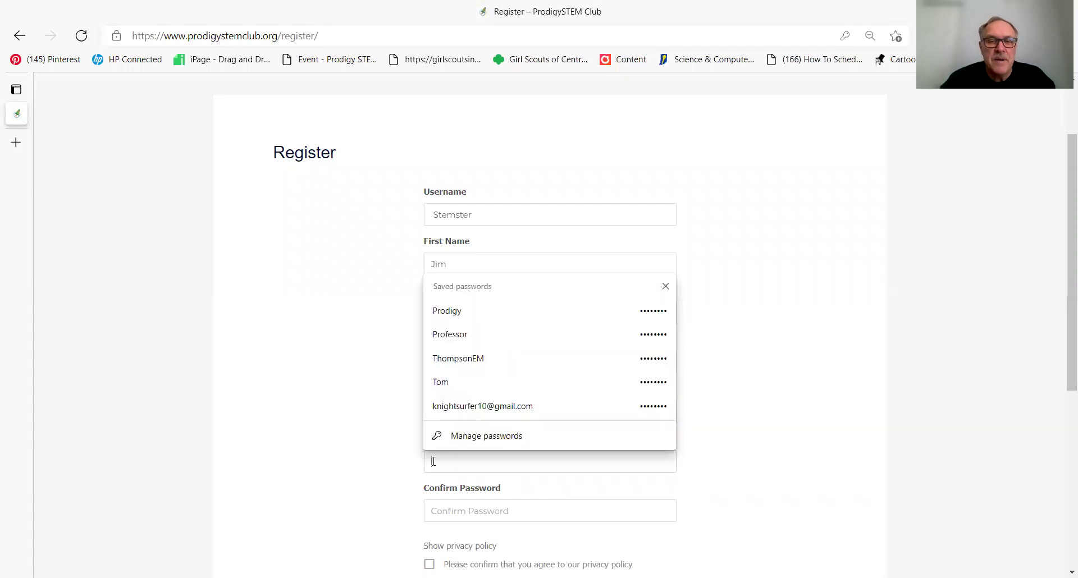
type("••")
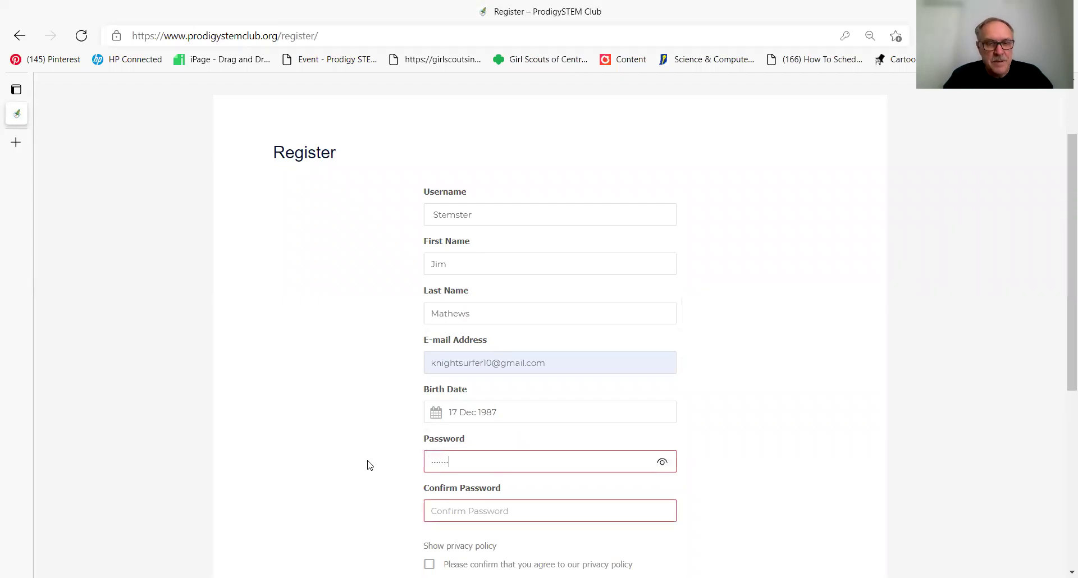
left_click(440, 508)
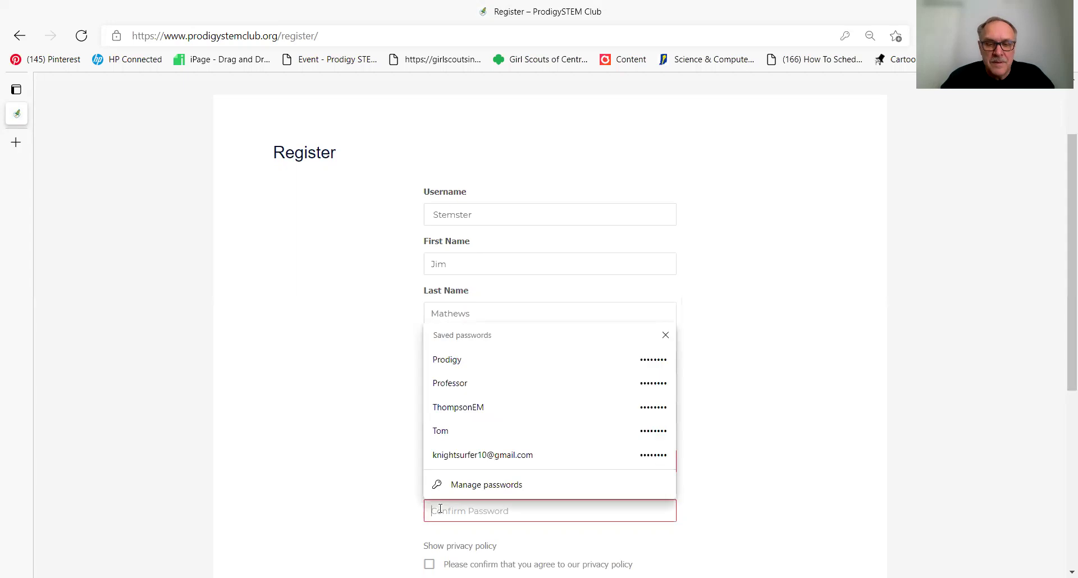
type("•")
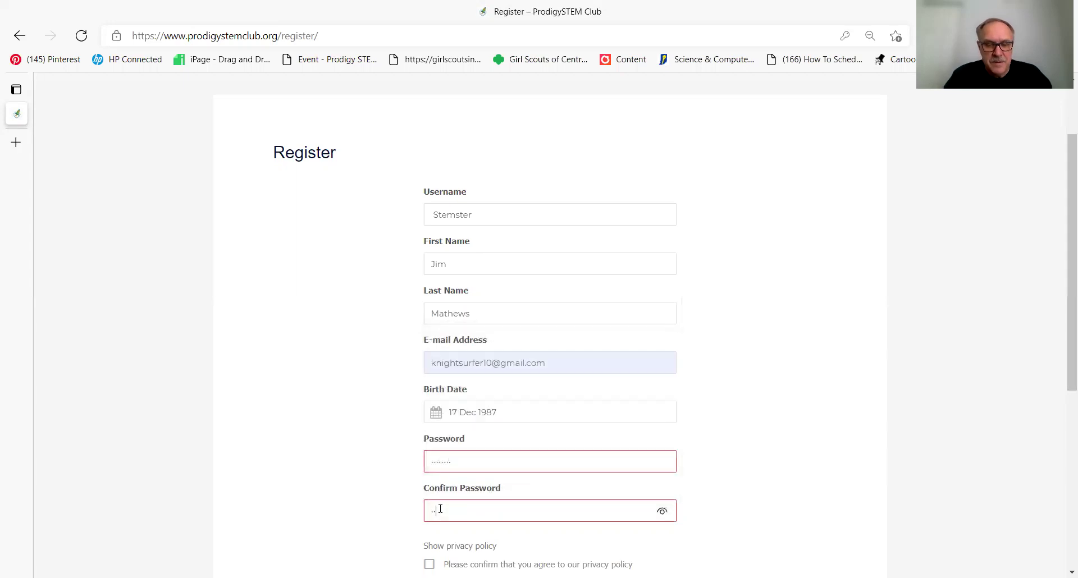
type("••••")
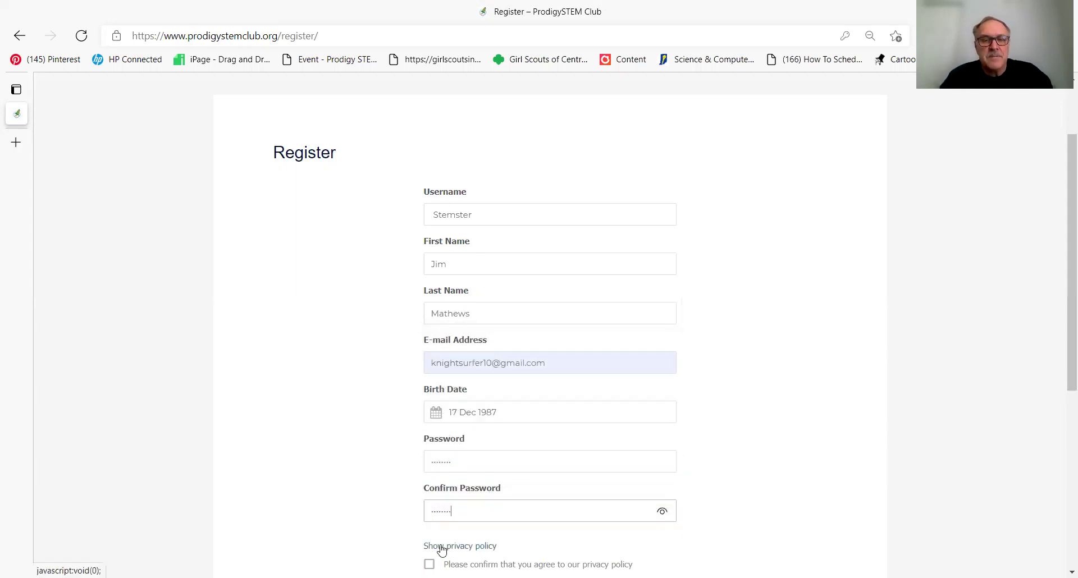
scroll(442, 550, "down", 3)
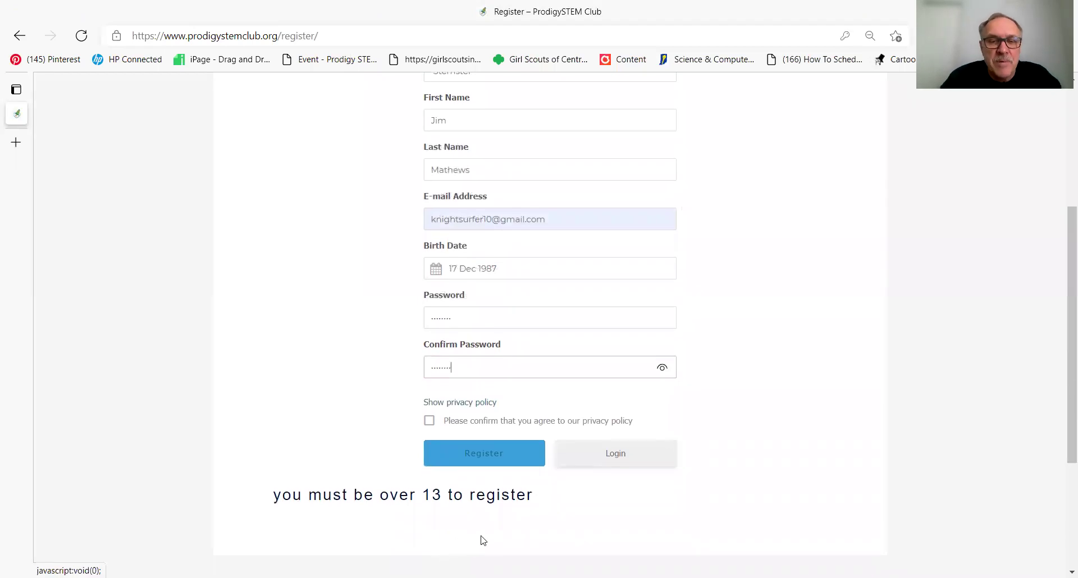
left_click(430, 421)
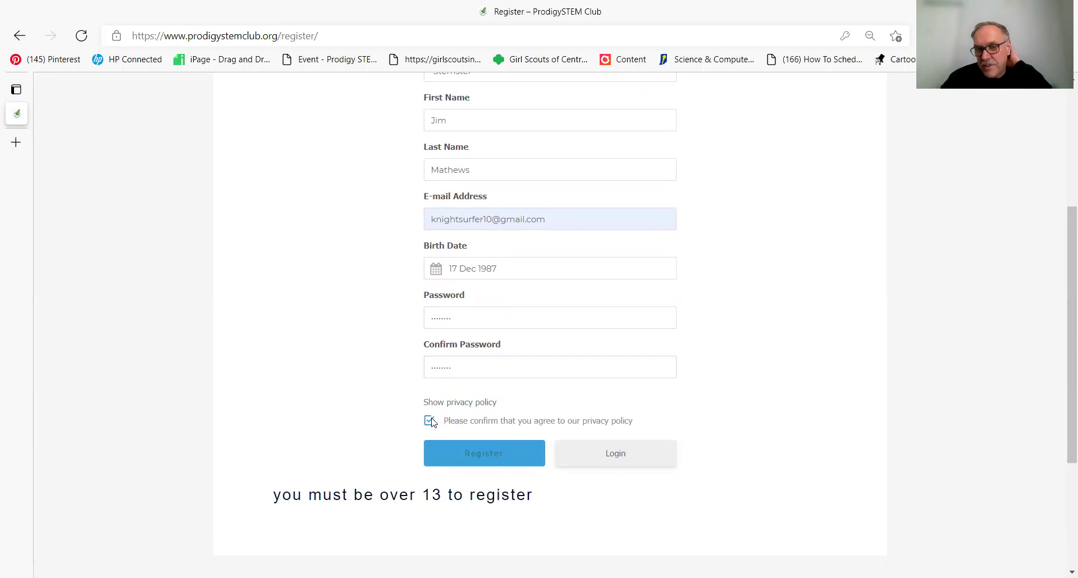
left_click(473, 455)
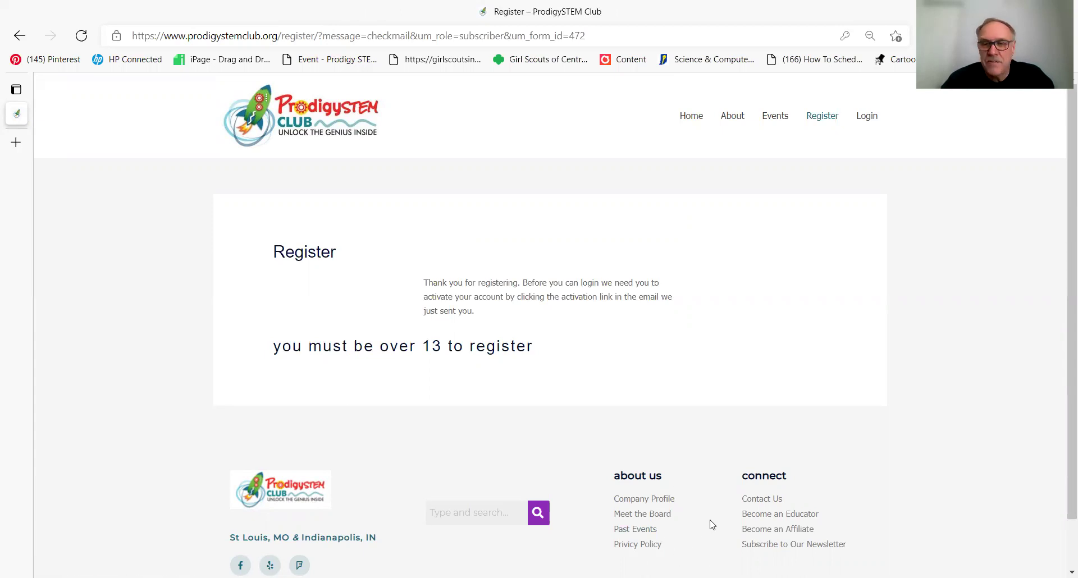
Step: Open the Privacy Policy page from the footer link
left_click(711, 549)
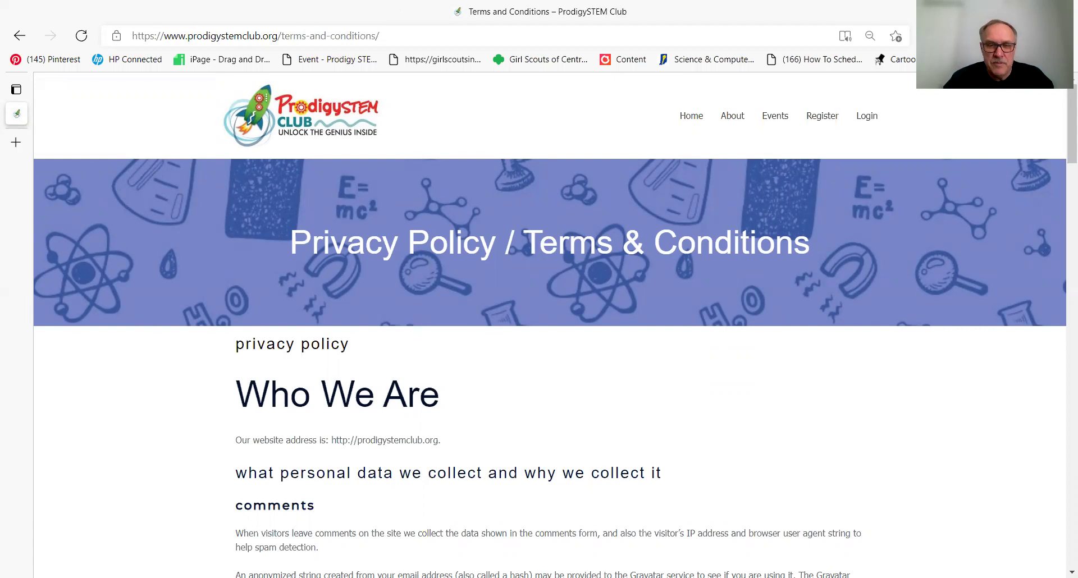
Step: Scroll through the privacy policy, then go to the Login page
scroll(550, 327, "down", 8)
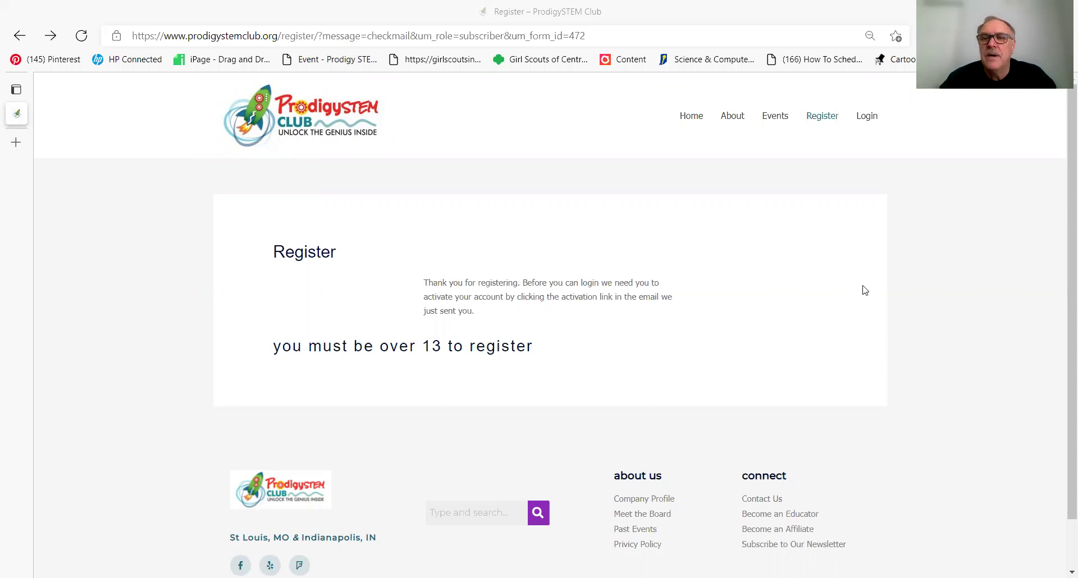
left_click(867, 118)
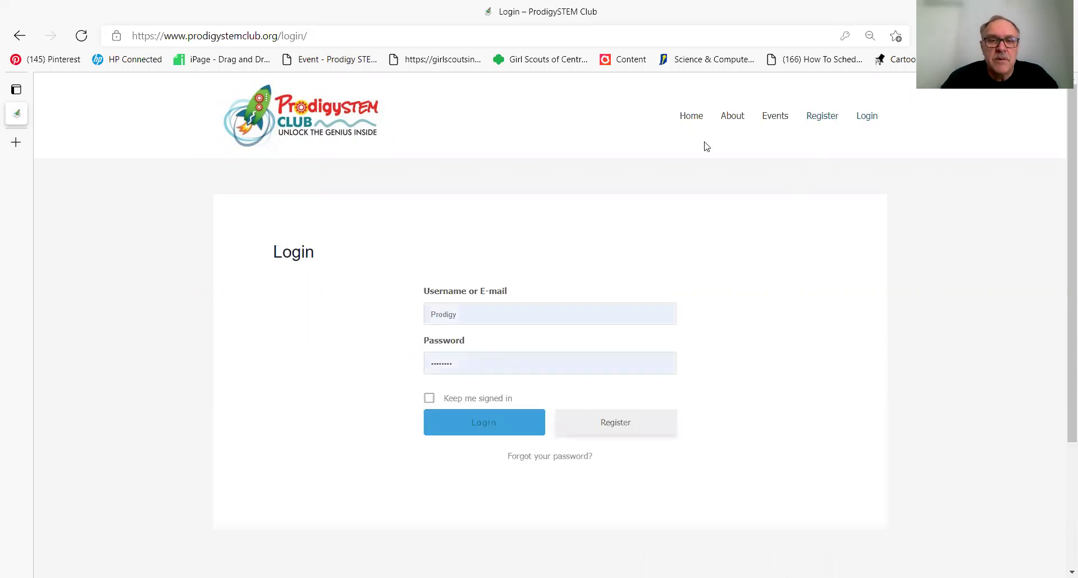
Step: Replace the autofilled credentials with username 'Stemster' and the new password, then log in
left_click(467, 314)
left_click_drag(440, 313, 386, 336)
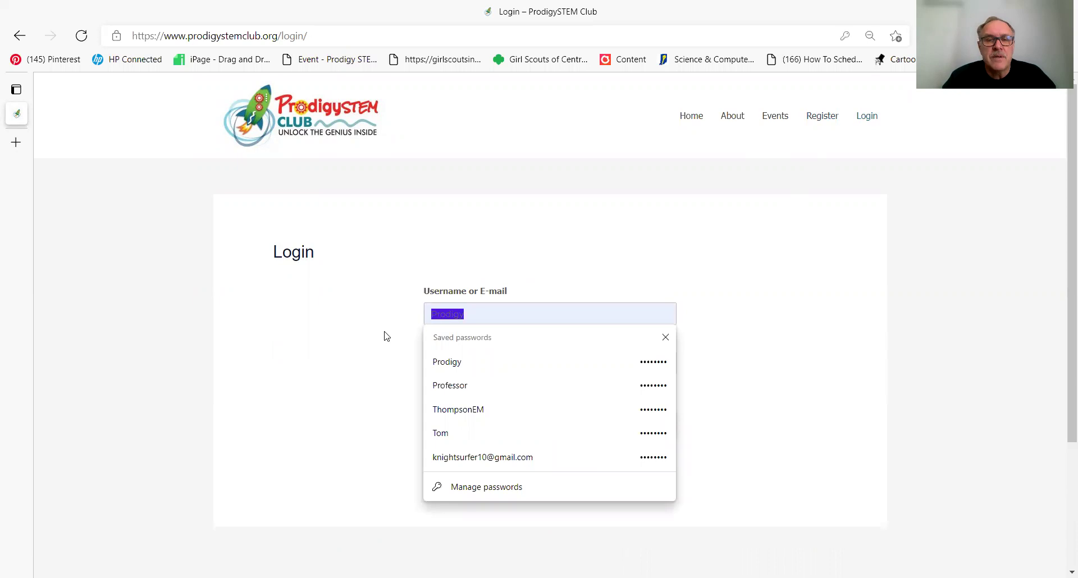
type("Stem")
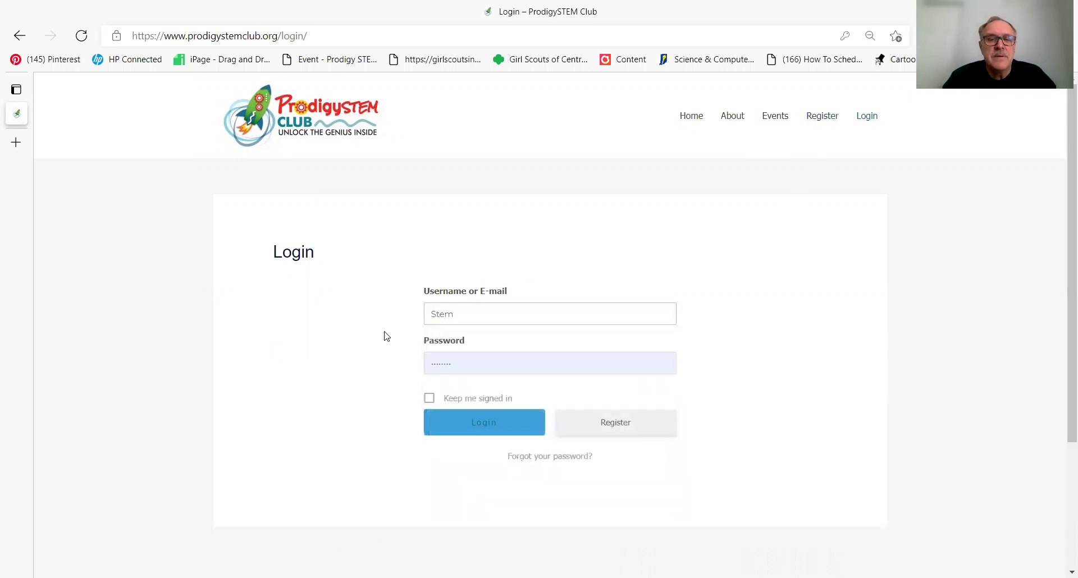
type("ster")
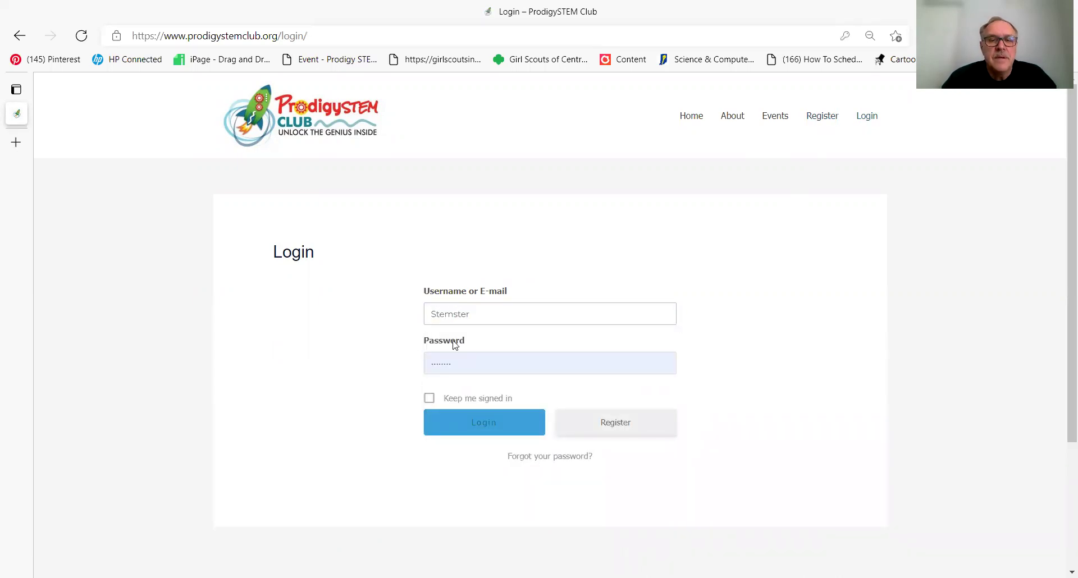
left_click(470, 361)
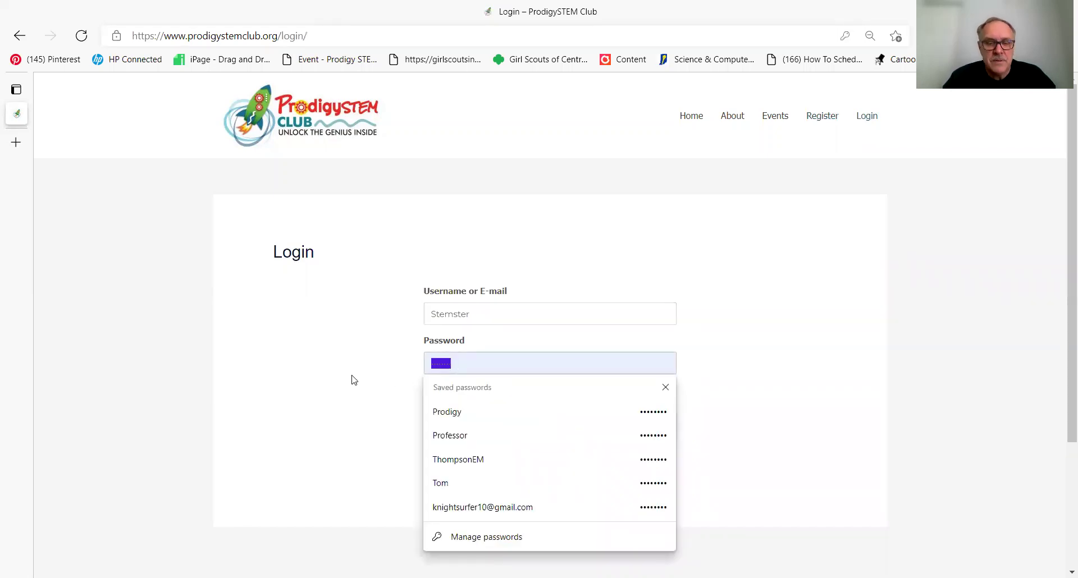
type("abc")
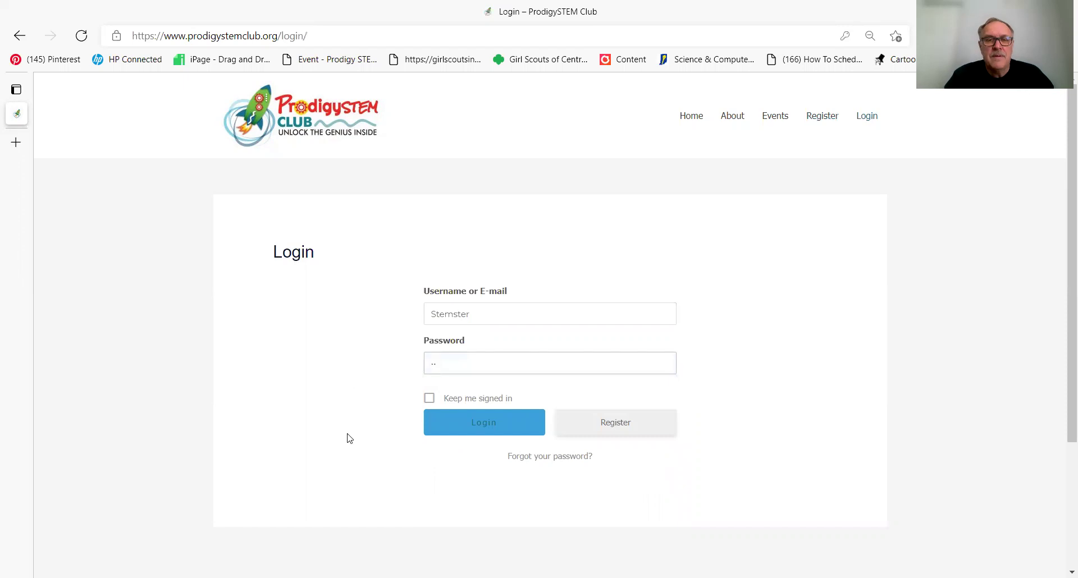
type("def")
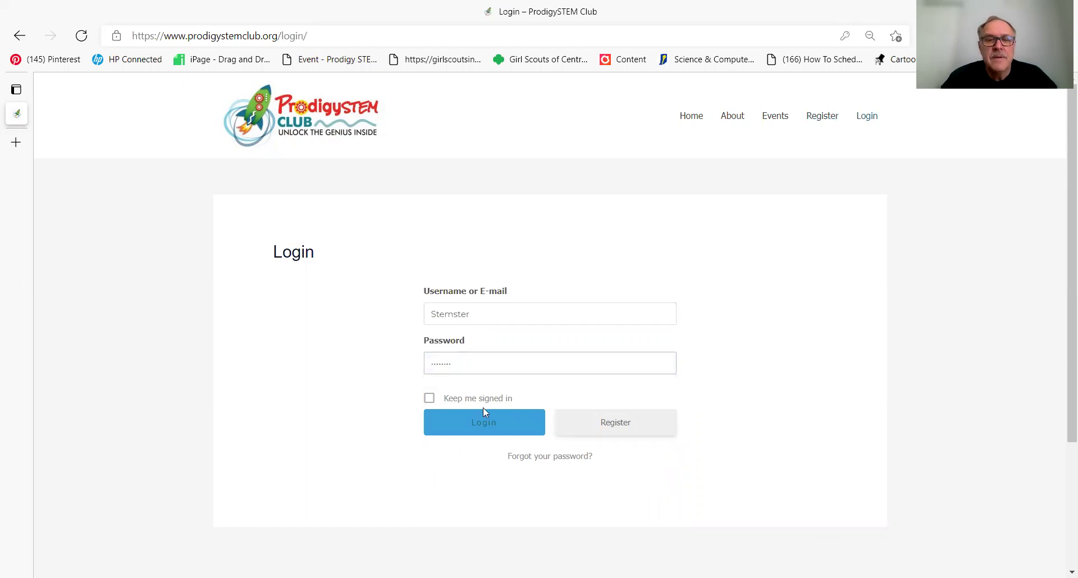
left_click(490, 425)
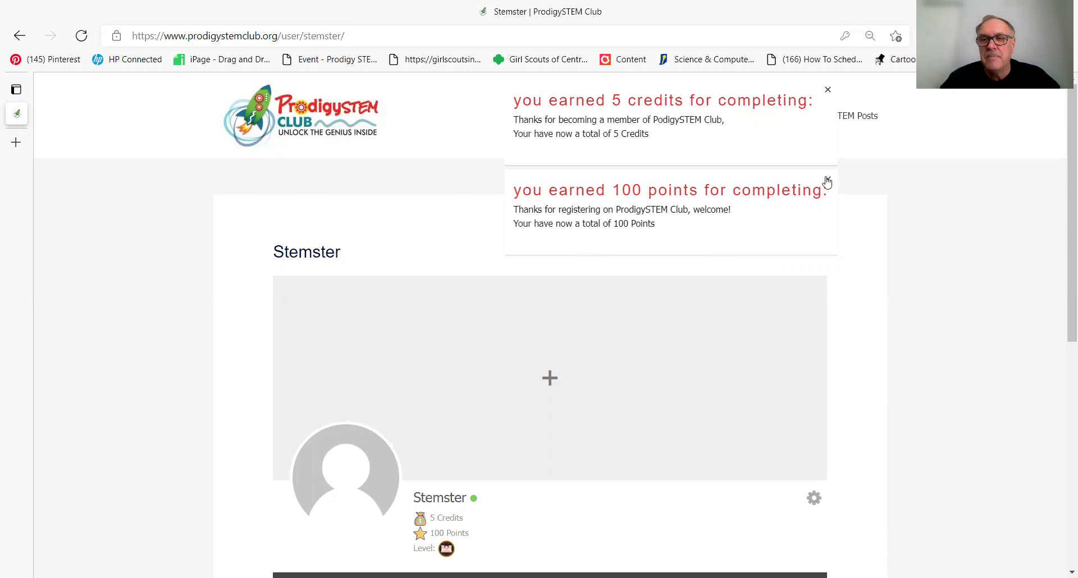
Step: Close the 100 points and 5 credits notifications and scroll down the profile
left_click(827, 182)
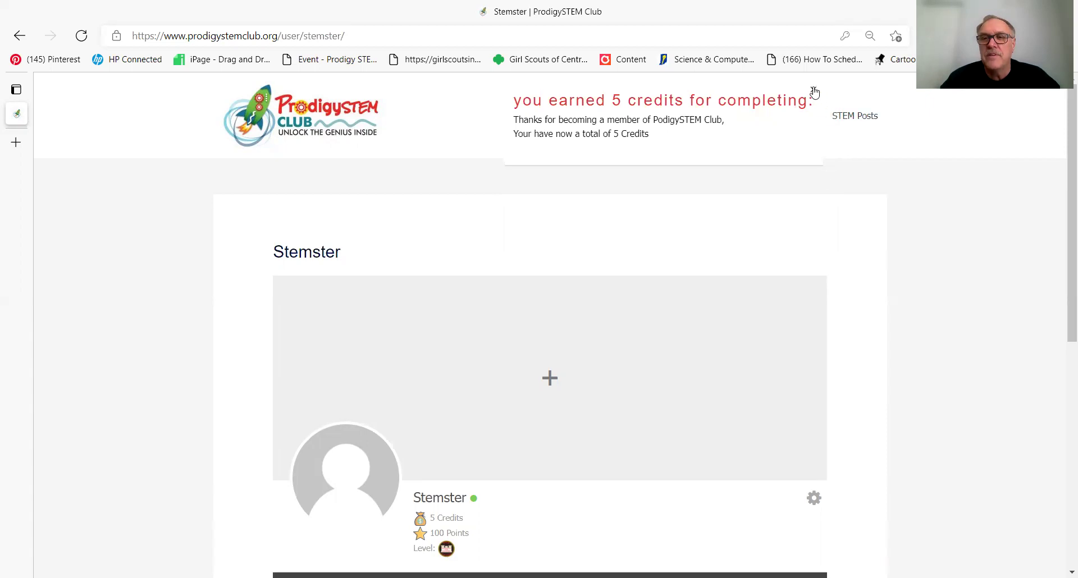
left_click(813, 91)
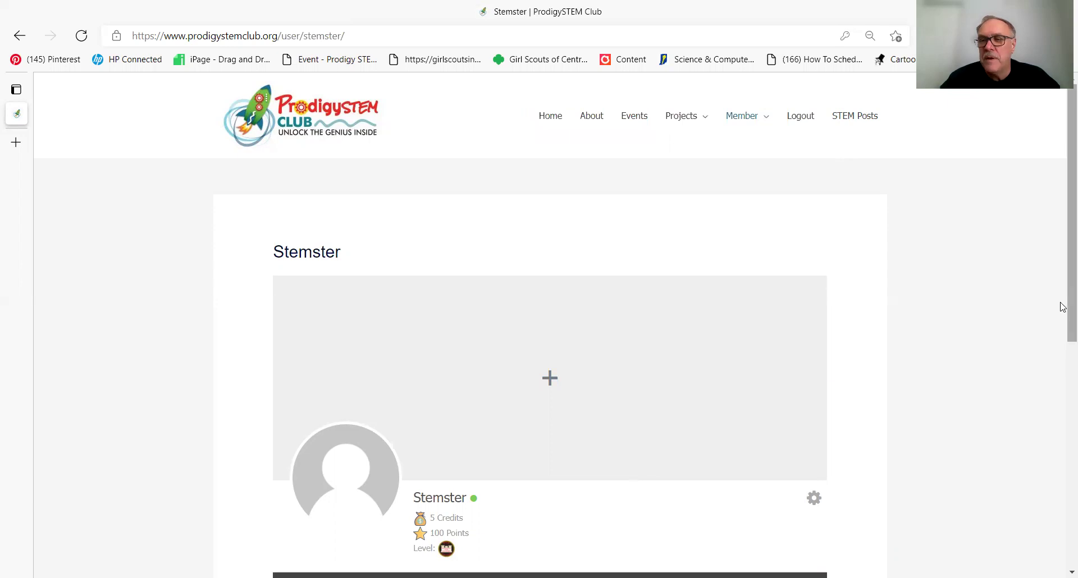
left_click_drag(1063, 307, 1062, 351)
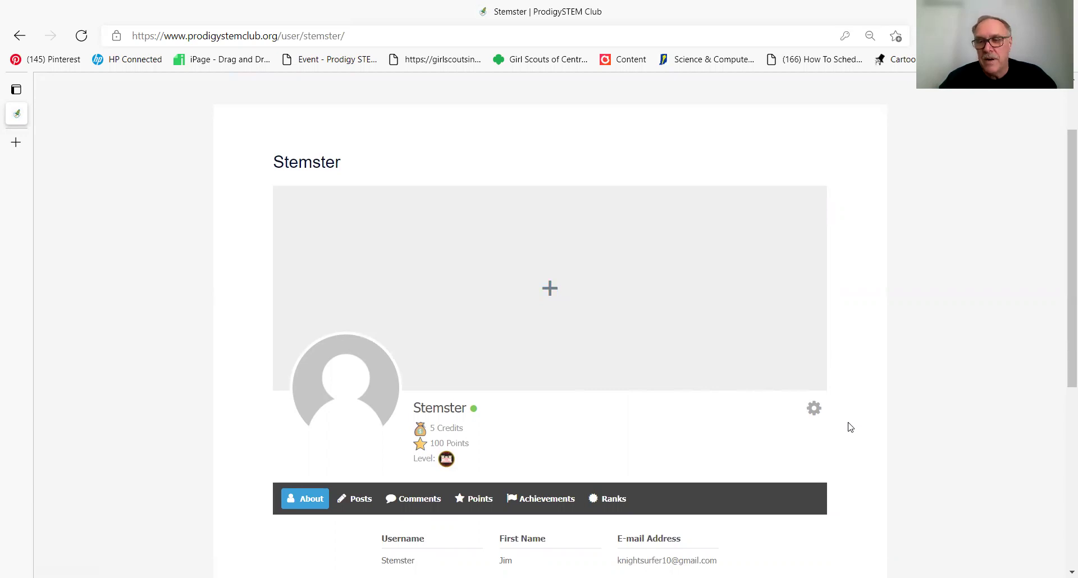
left_click(815, 413)
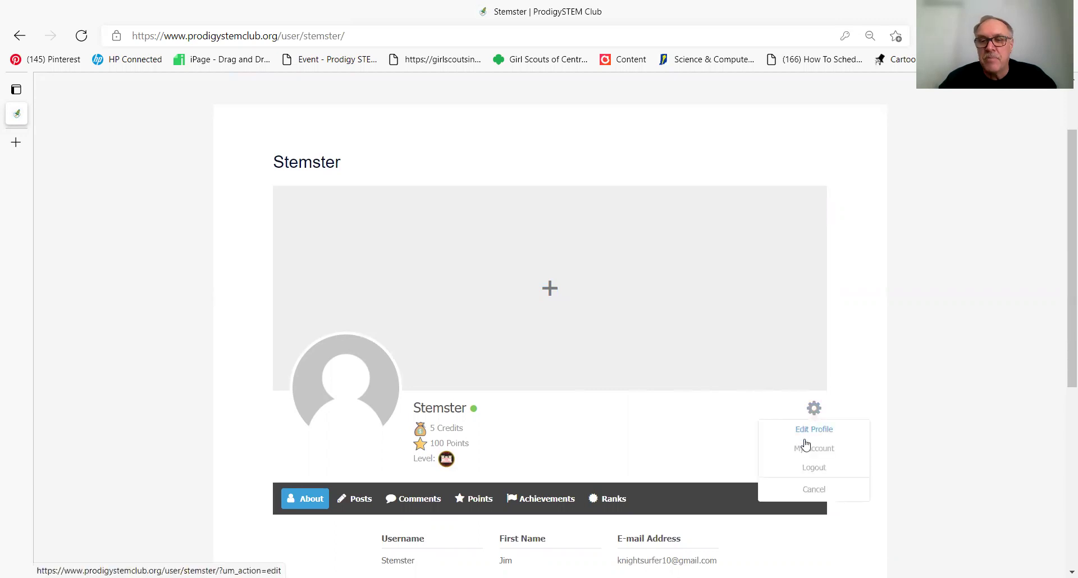
Step: Upload 'Headshot of me' as the profile photo, crop it around the face, and apply
left_click(808, 431)
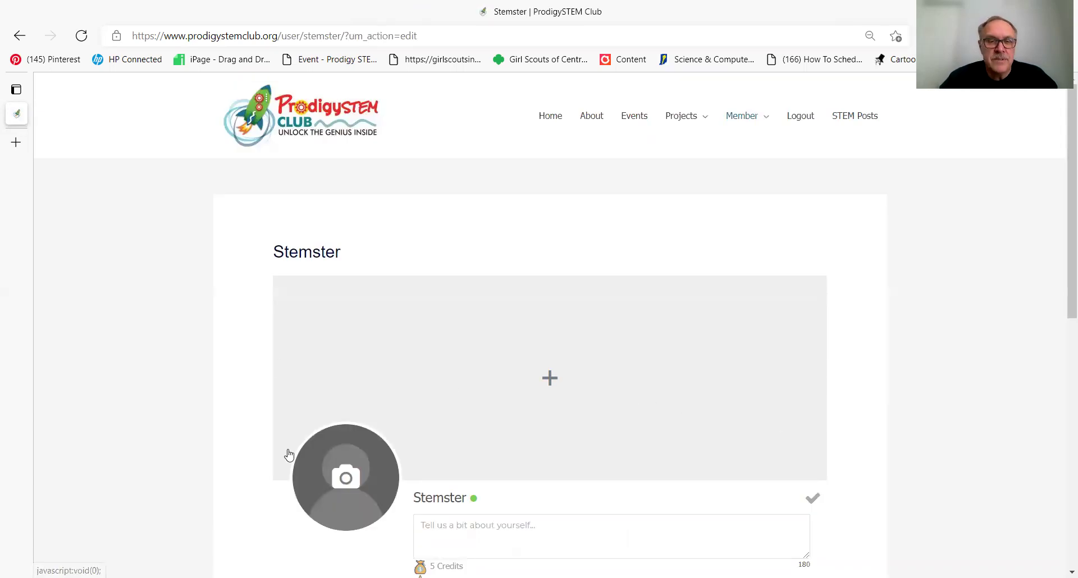
left_click(355, 474)
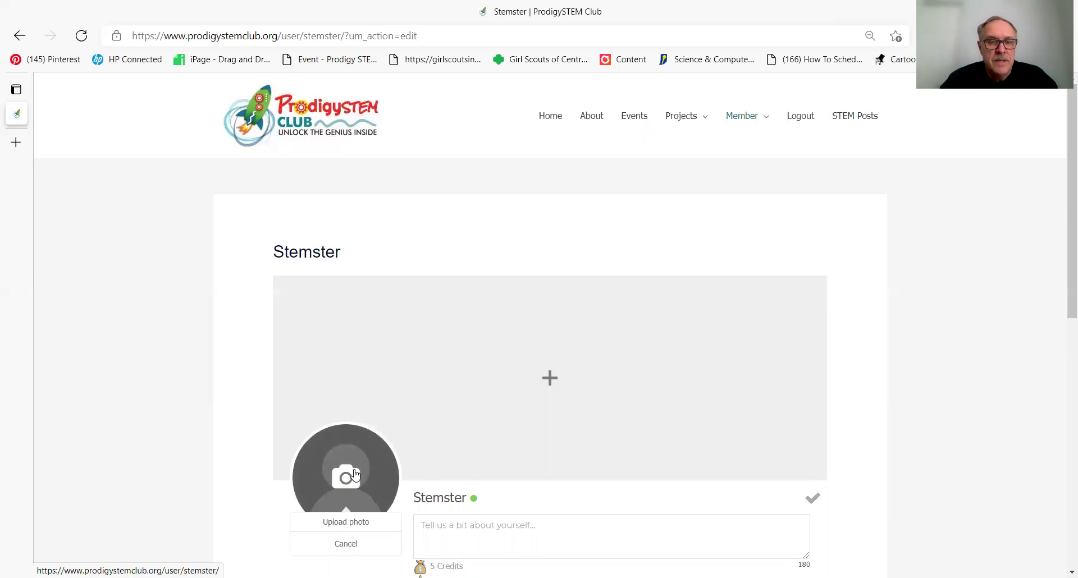
left_click(347, 522)
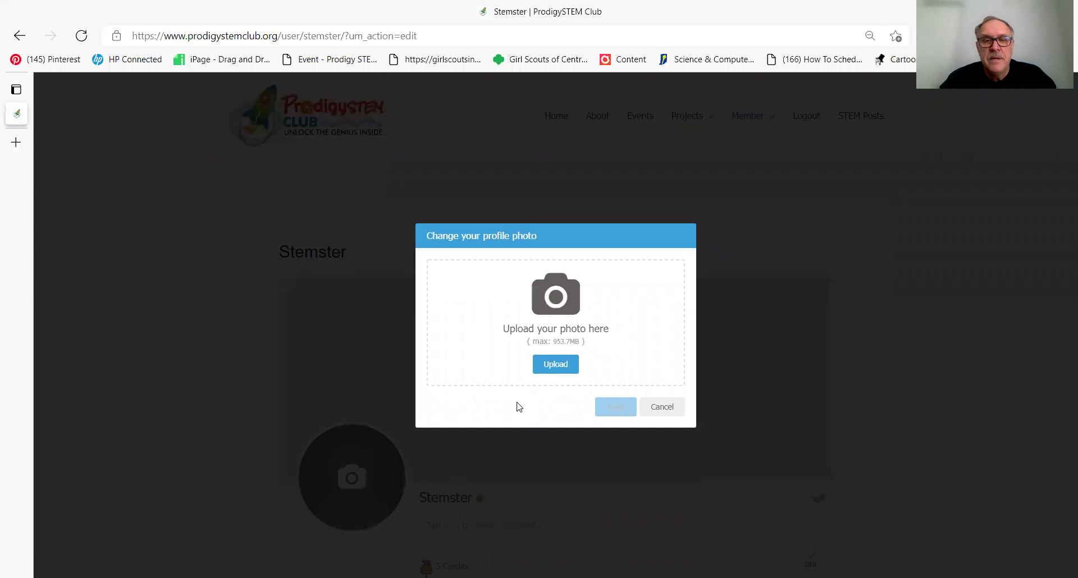
left_click(554, 366)
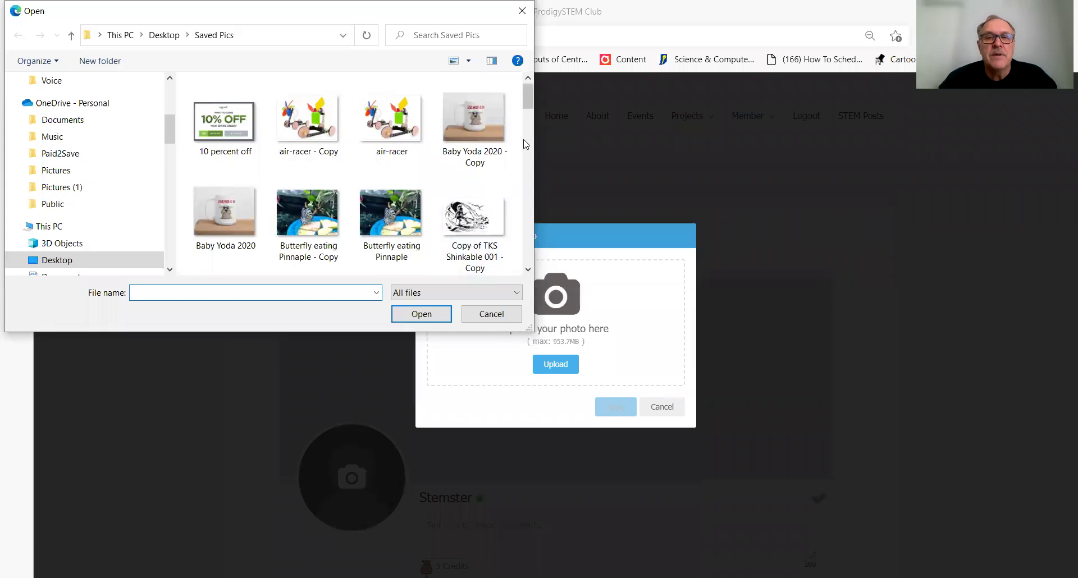
left_click_drag(531, 98, 522, 151)
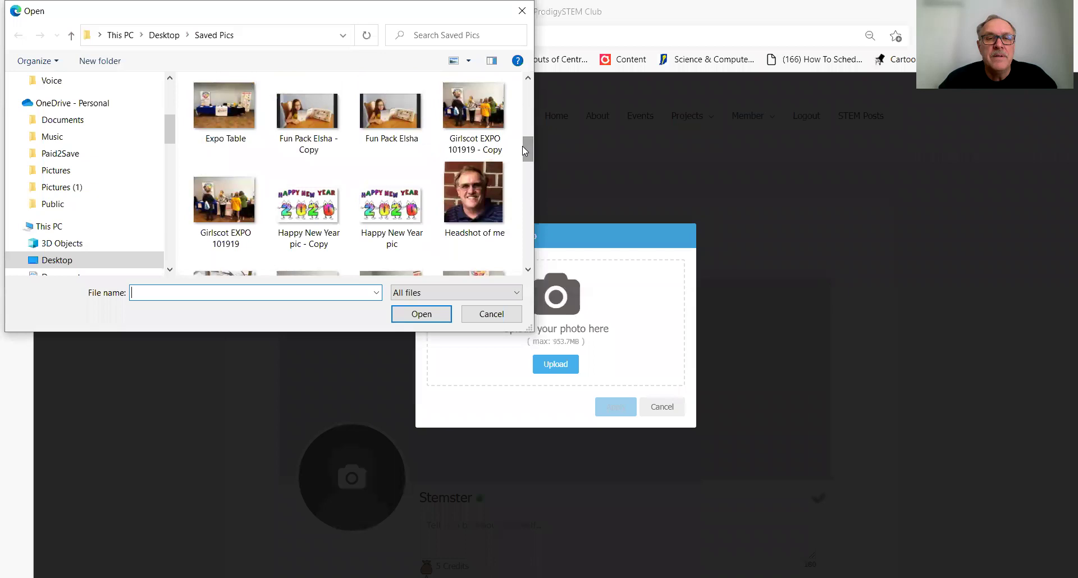
left_click(471, 191)
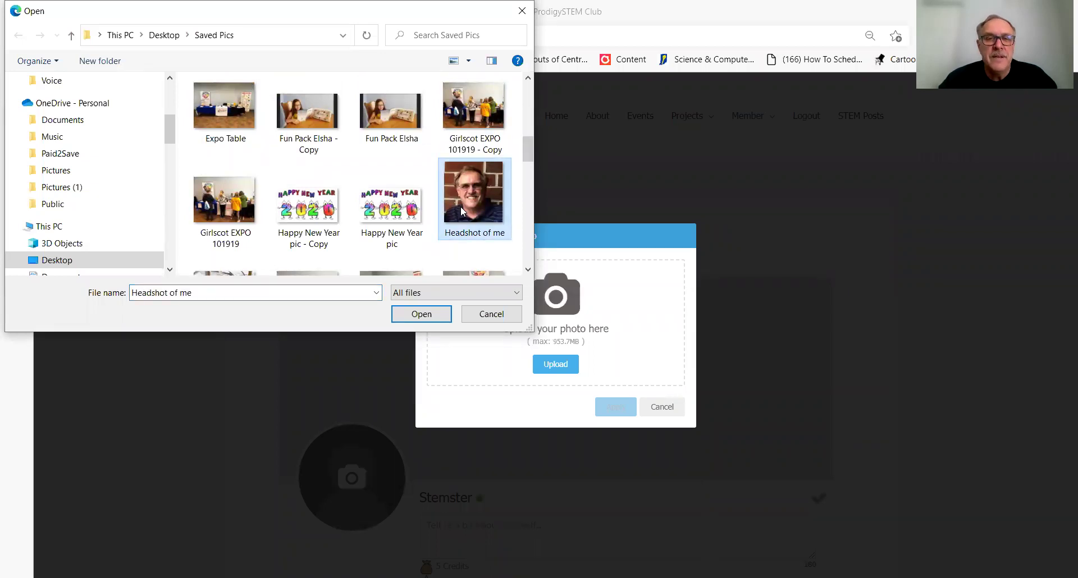
left_click(418, 314)
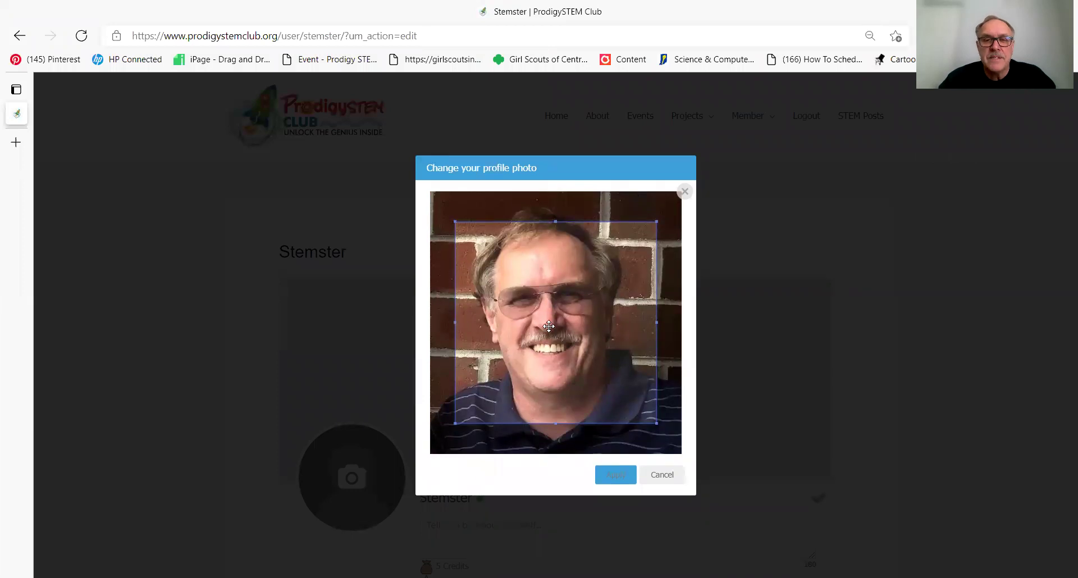
left_click_drag(548, 326, 517, 302)
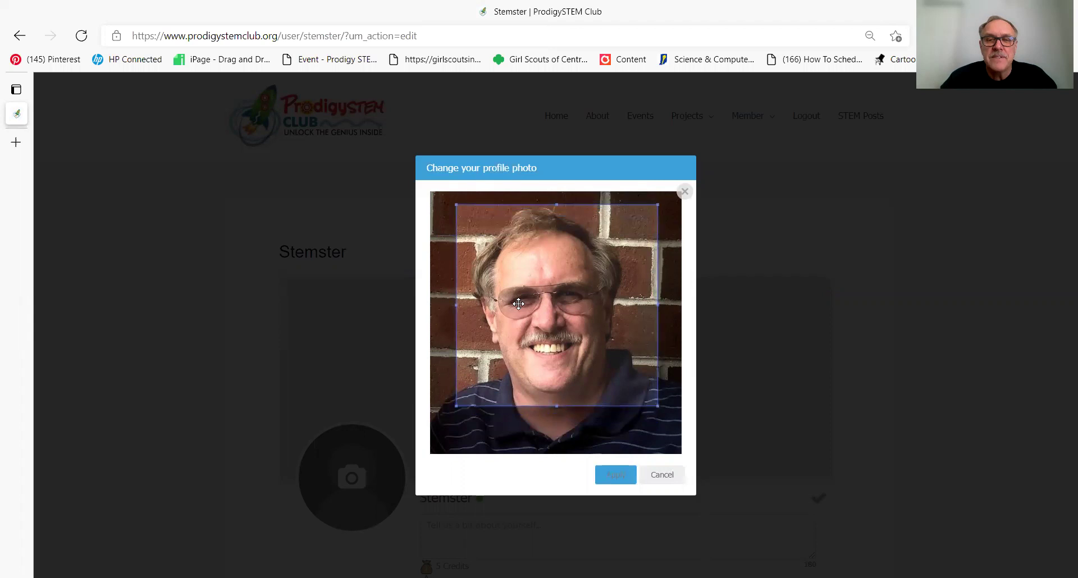
left_click(621, 476)
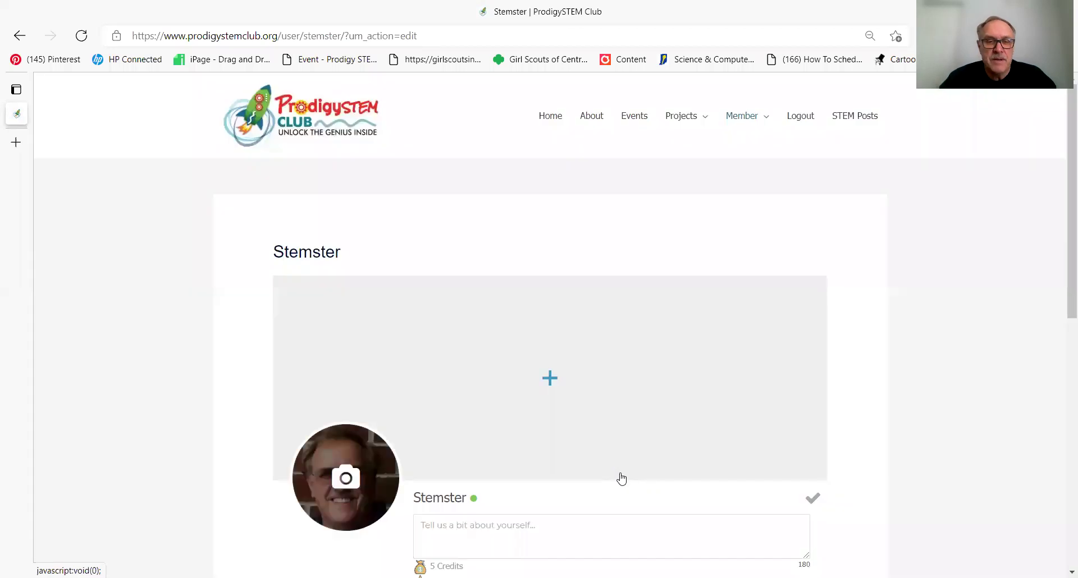
Step: Upload 'Copy of TKS Shinkable 001 - Copy' as the cover photo, cropped around the knight
left_click(549, 379)
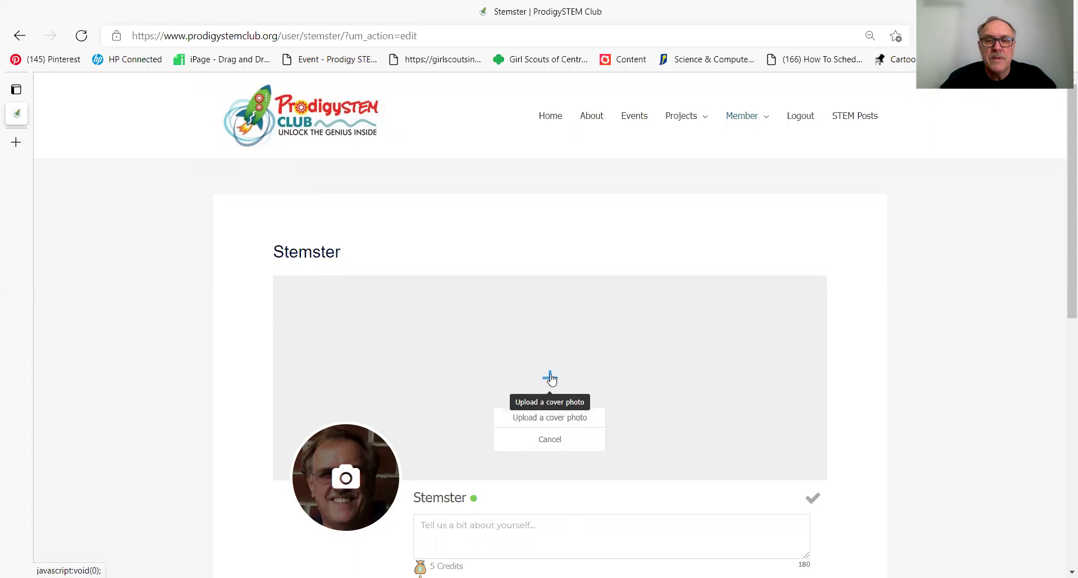
left_click(537, 422)
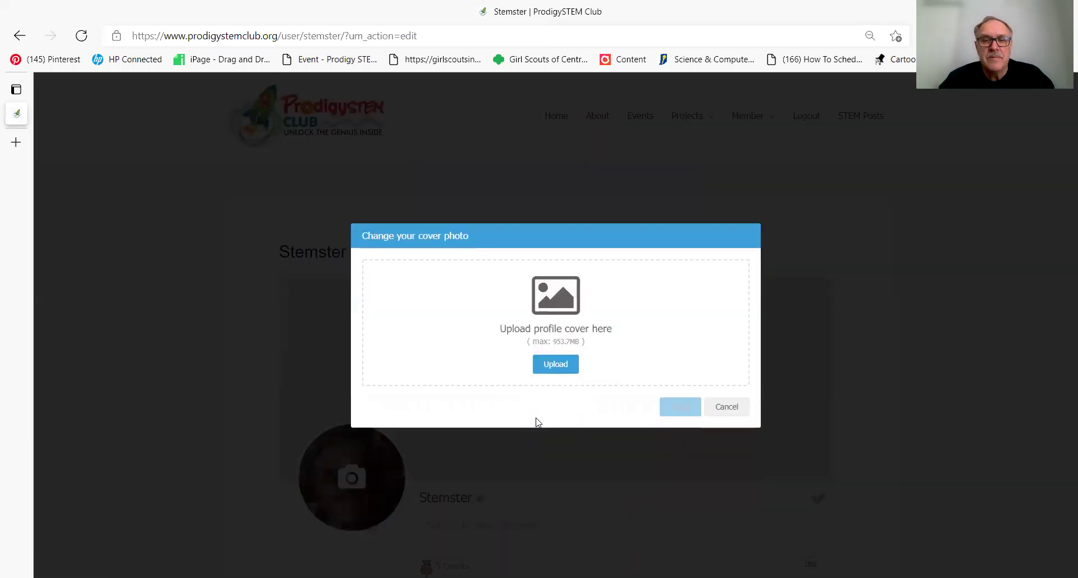
left_click(556, 364)
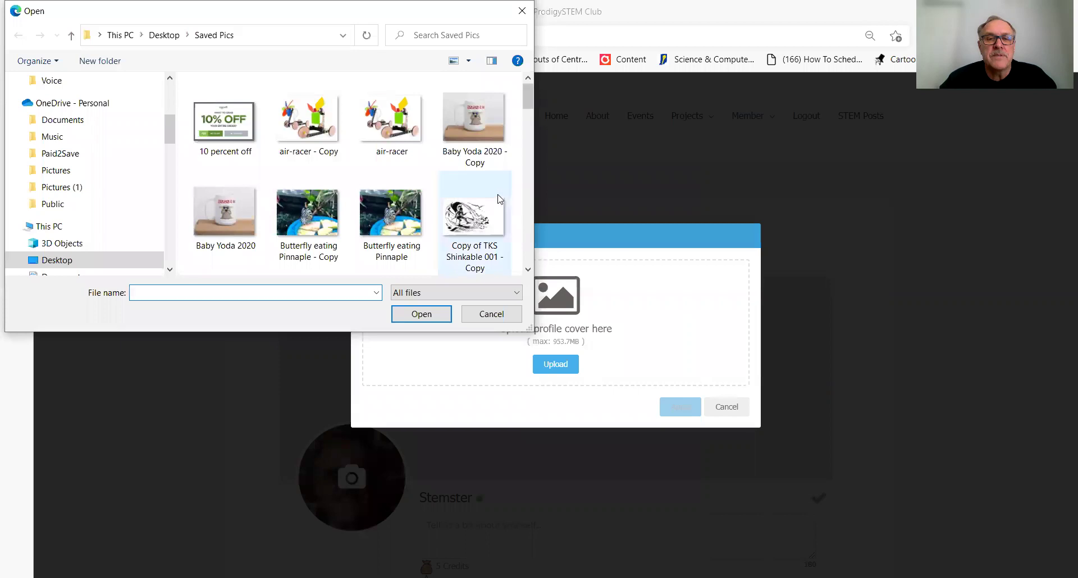
left_click(470, 224)
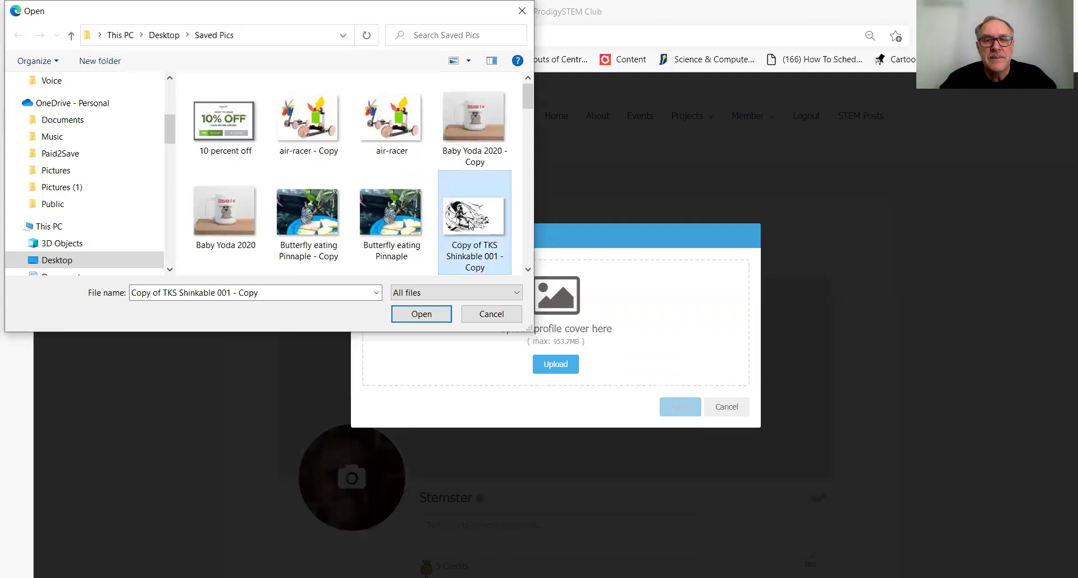
left_click(417, 315)
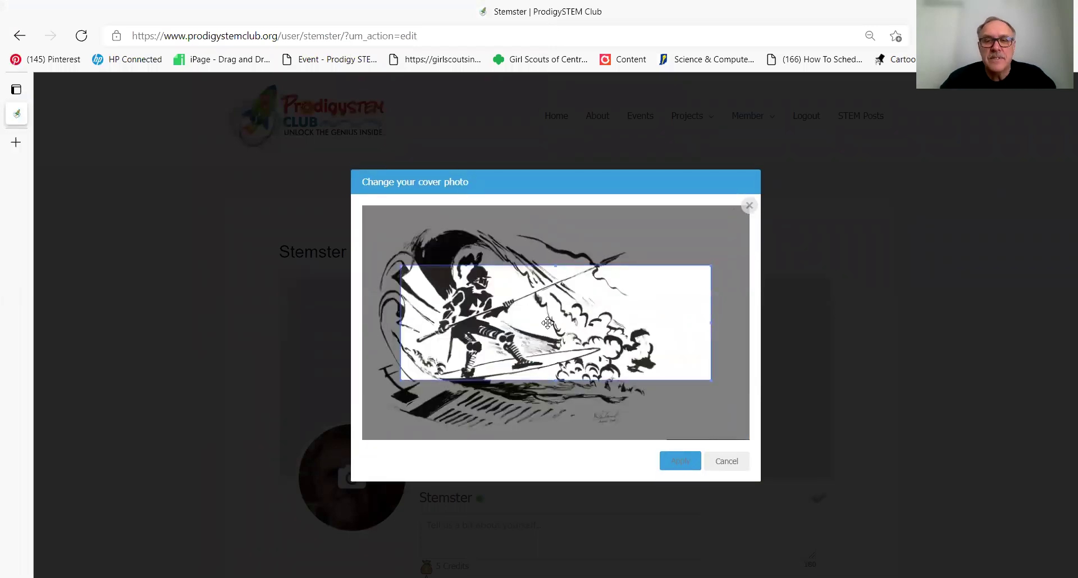
left_click_drag(546, 322, 528, 303)
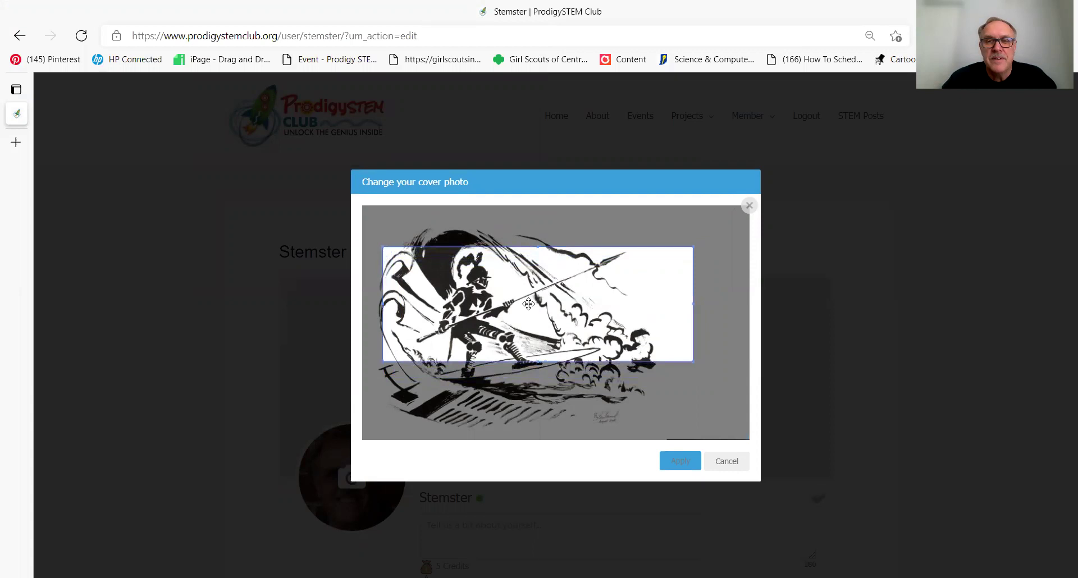
left_click(681, 460)
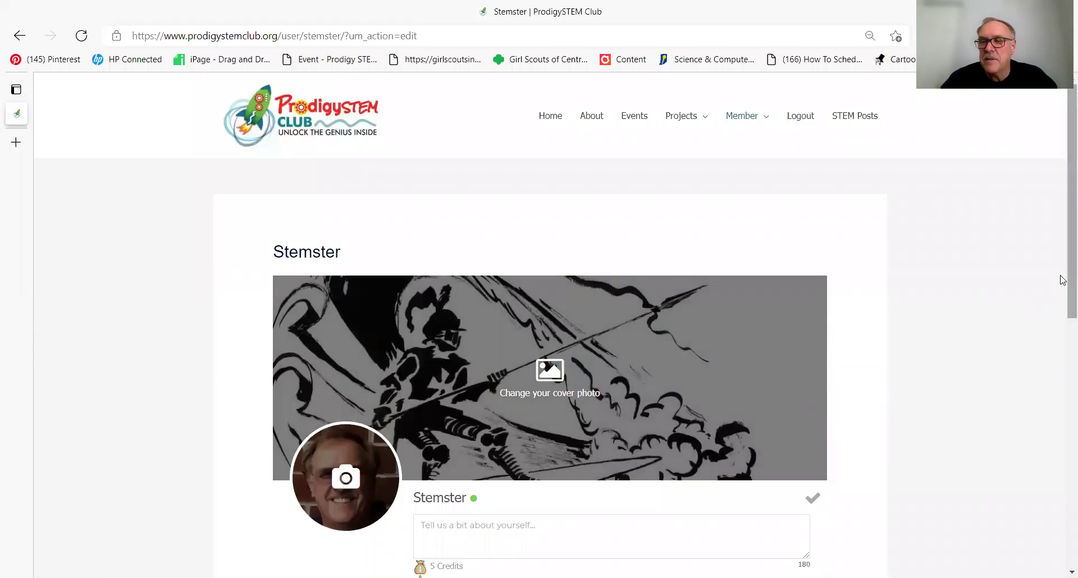
Step: Update the profile, then review the headshot avatar, knight-surfer cover, 5 credits and 100 points
left_click_drag(1062, 261, 1060, 325)
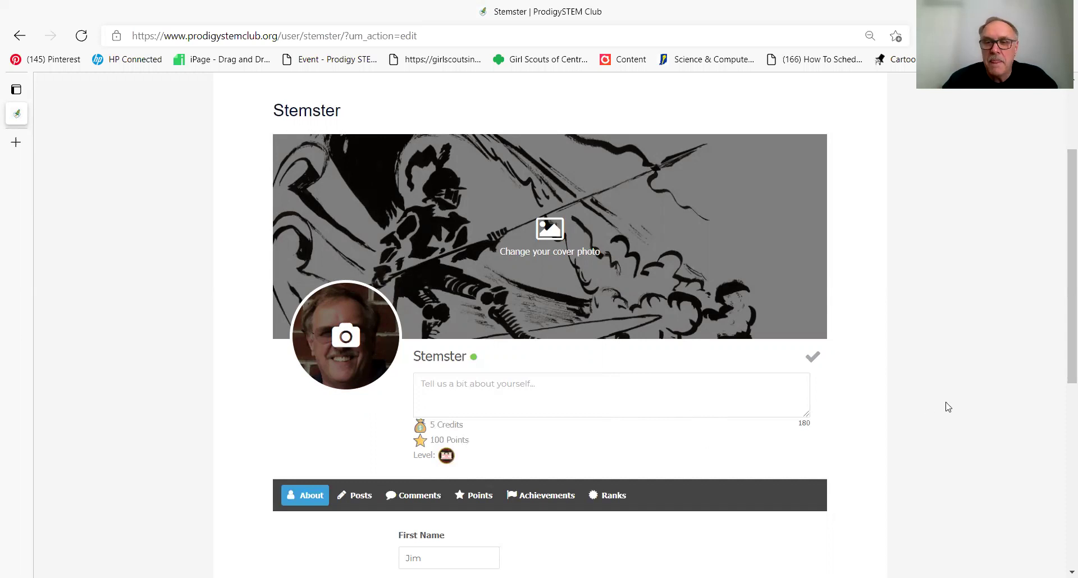
left_click_drag(1062, 359, 1061, 413)
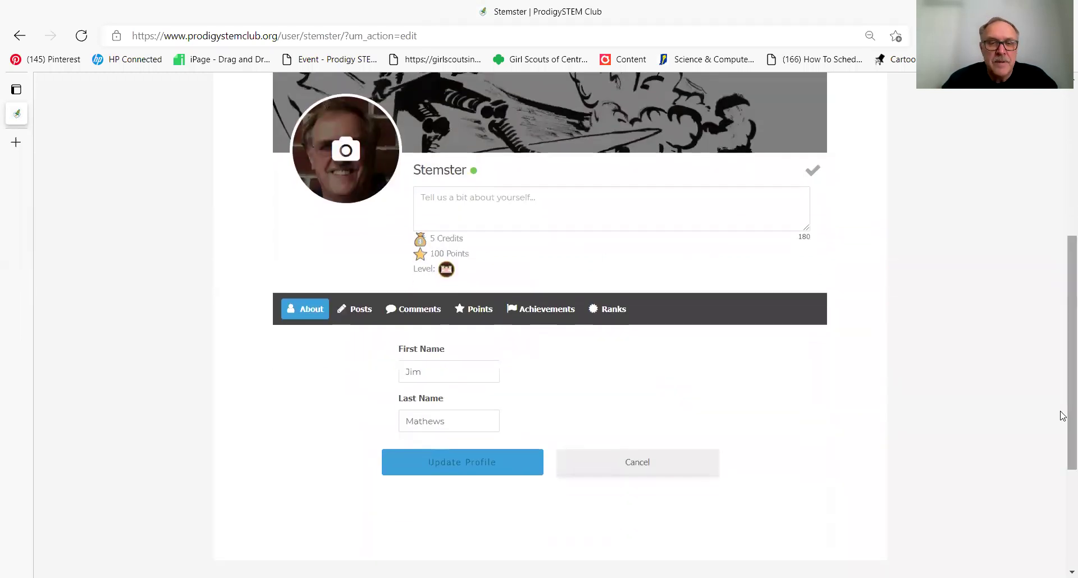
left_click(474, 468)
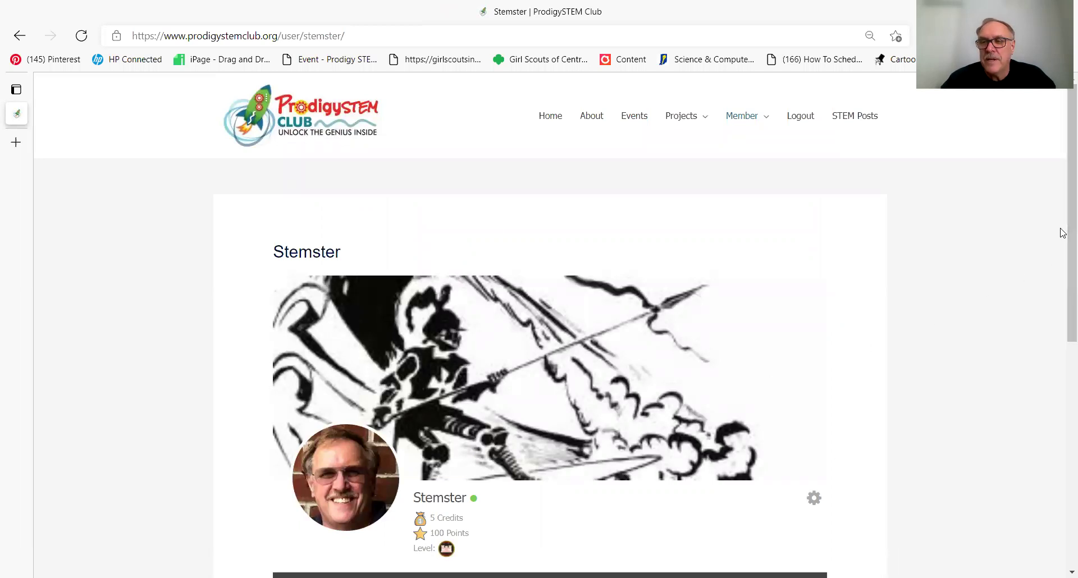
left_click_drag(1062, 232, 1063, 306)
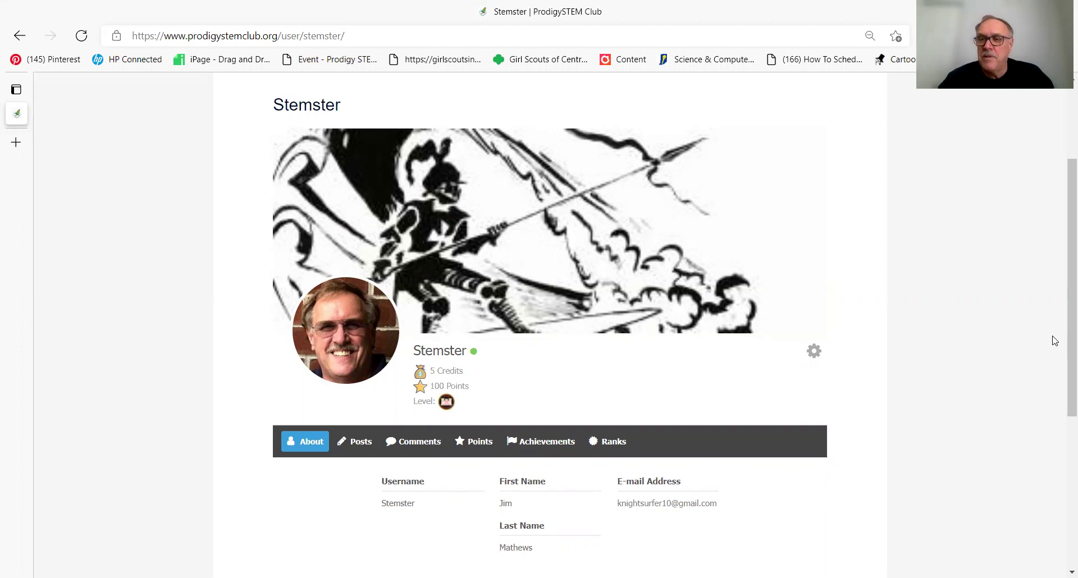
left_click_drag(1063, 331, 1051, 216)
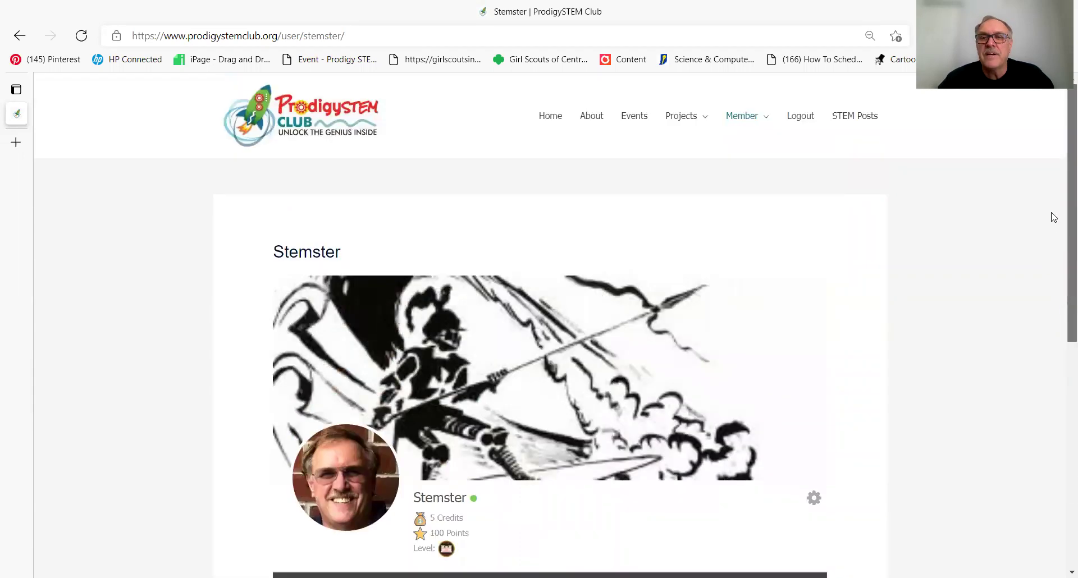
Step: Go to STEM Posts, open Hello STEMsters!, and place the cursor in the Leave a comment box
left_click(854, 118)
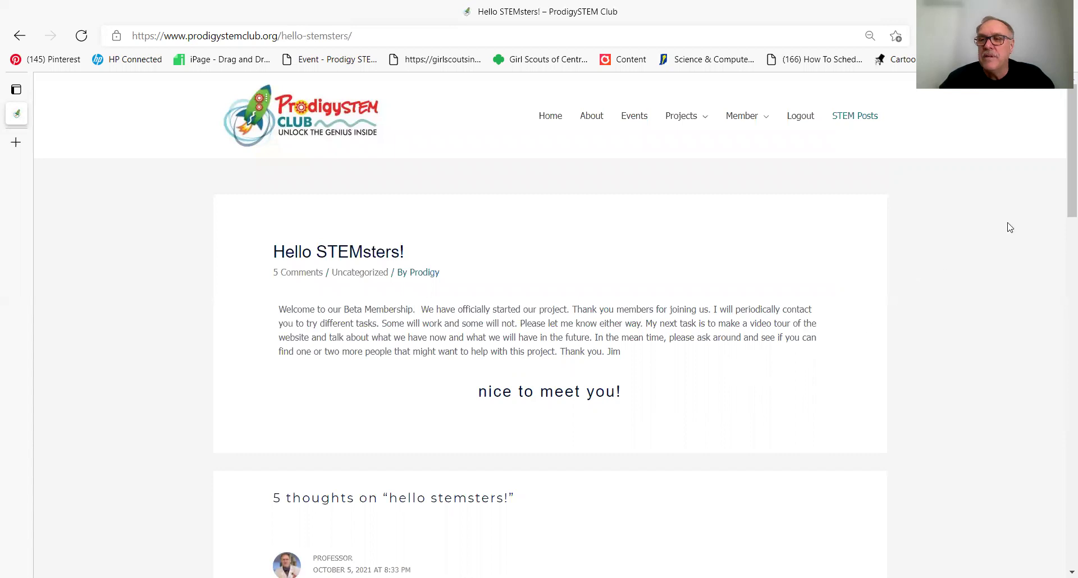
left_click_drag(1061, 185, 1062, 526)
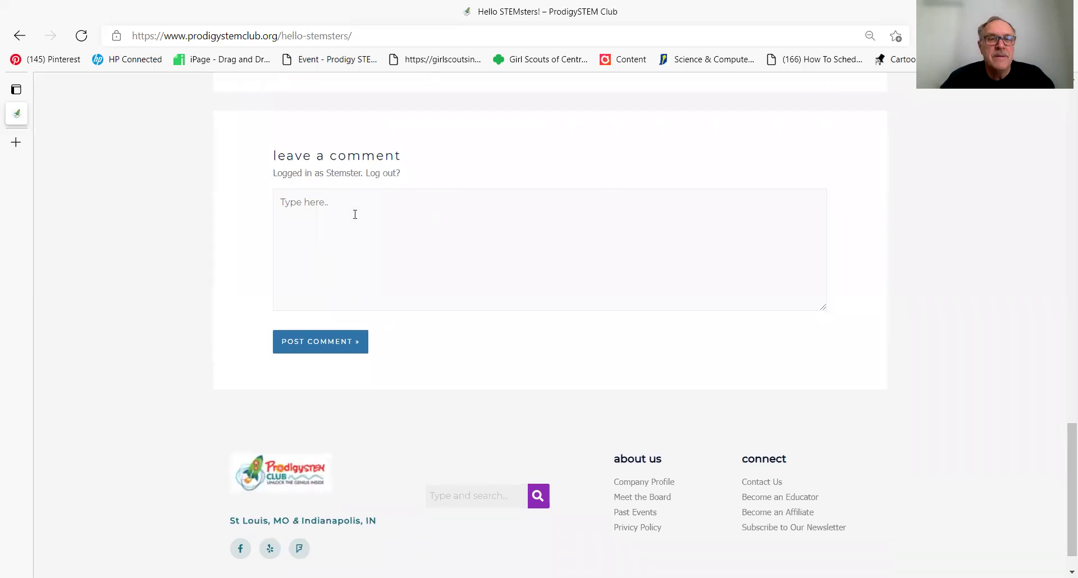
left_click(300, 202)
Step: Write the comment opening 'I just created a new video for setting up your profile', fixing typos
type("I")
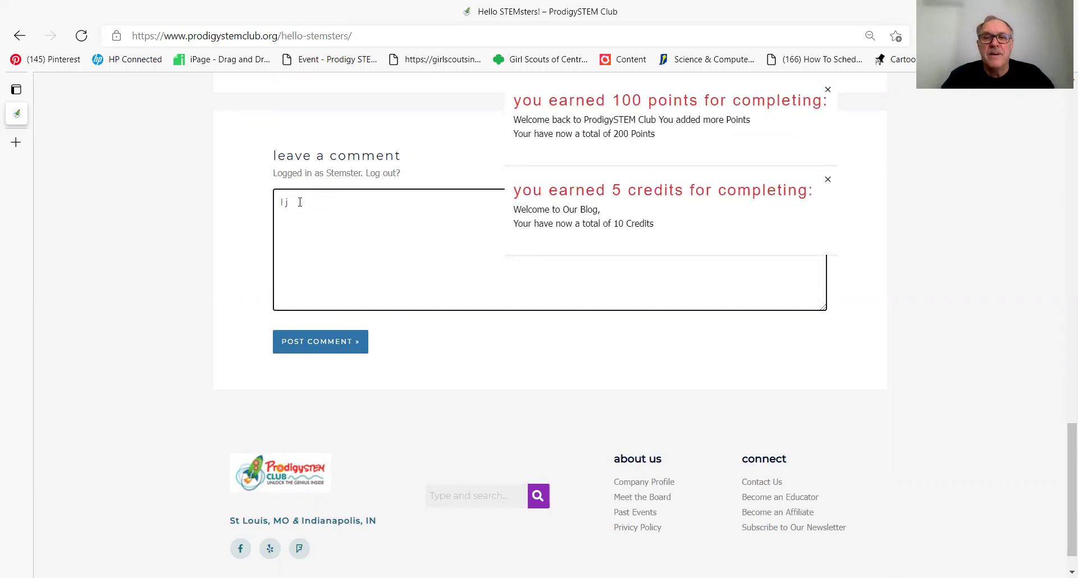
type("juv5")
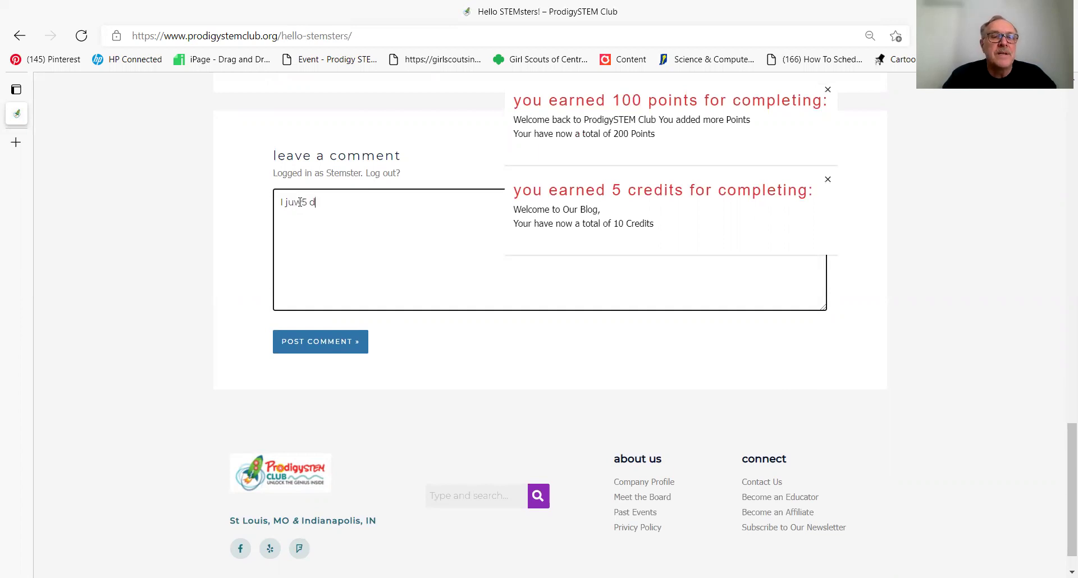
key("BackSpace")
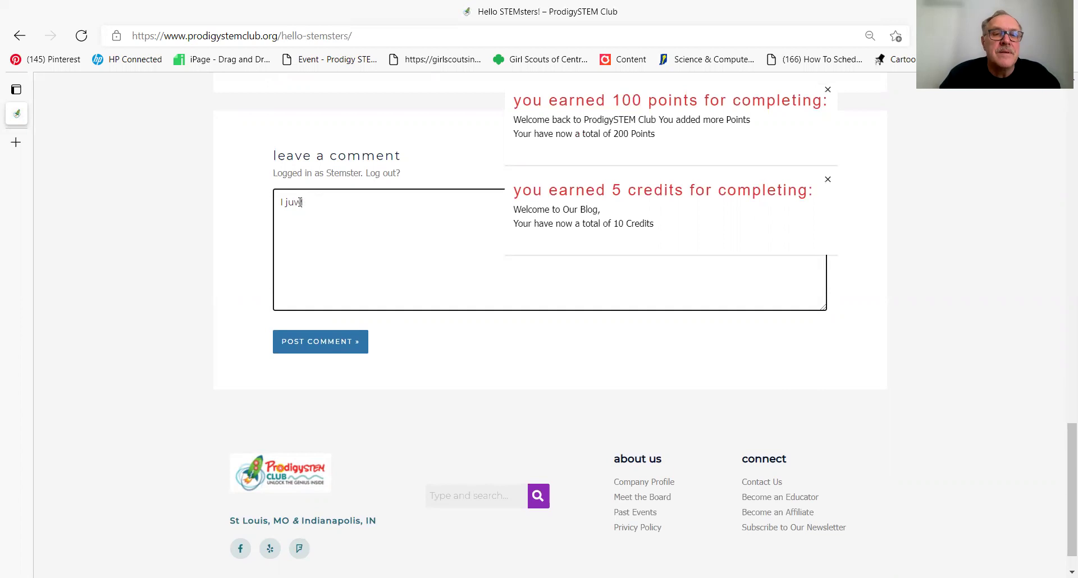
key("BackSpace")
type("w")
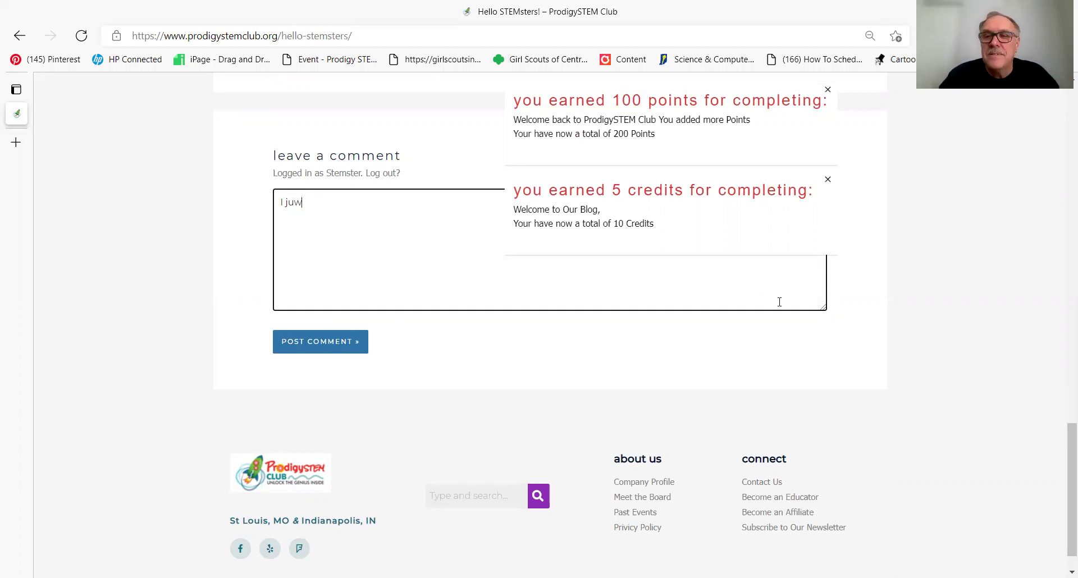
left_click(800, 316)
left_click(314, 206)
type("st crated a new ")
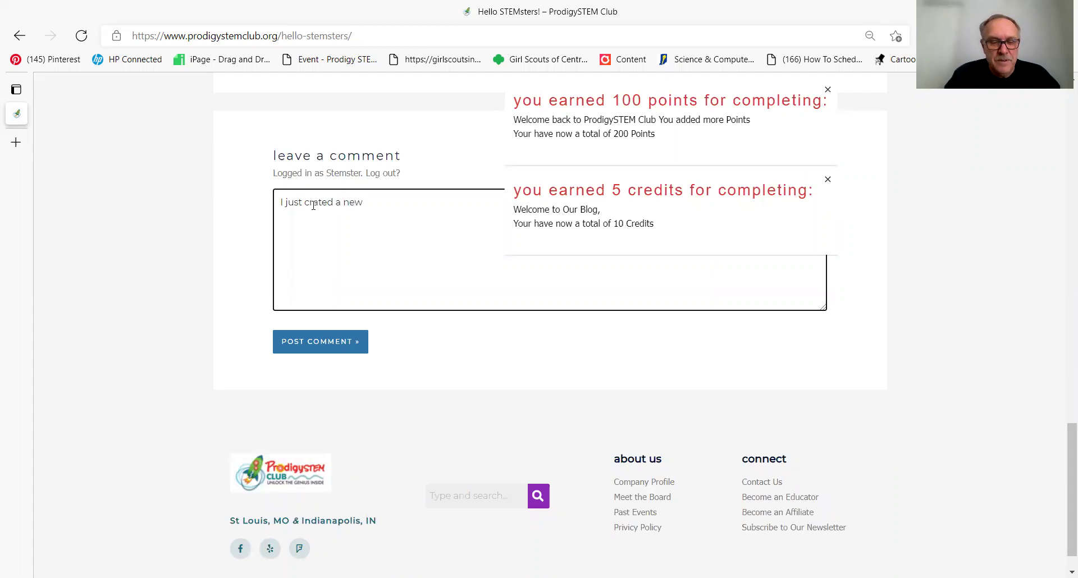
type("vid3eo")
key("BackSpace")
key("BackSpace")
type("eo for setting up ")
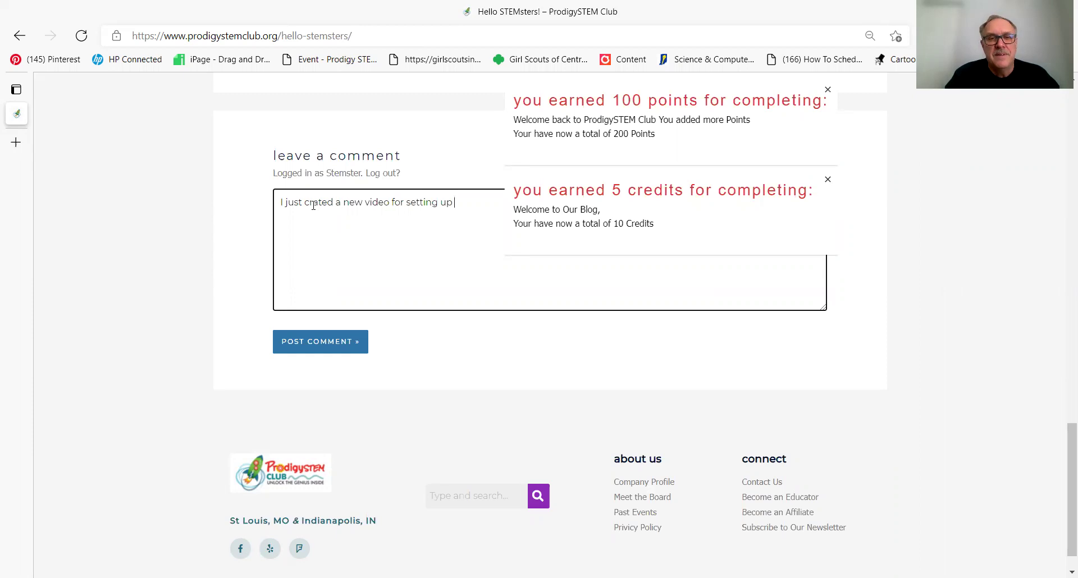
type("your profile")
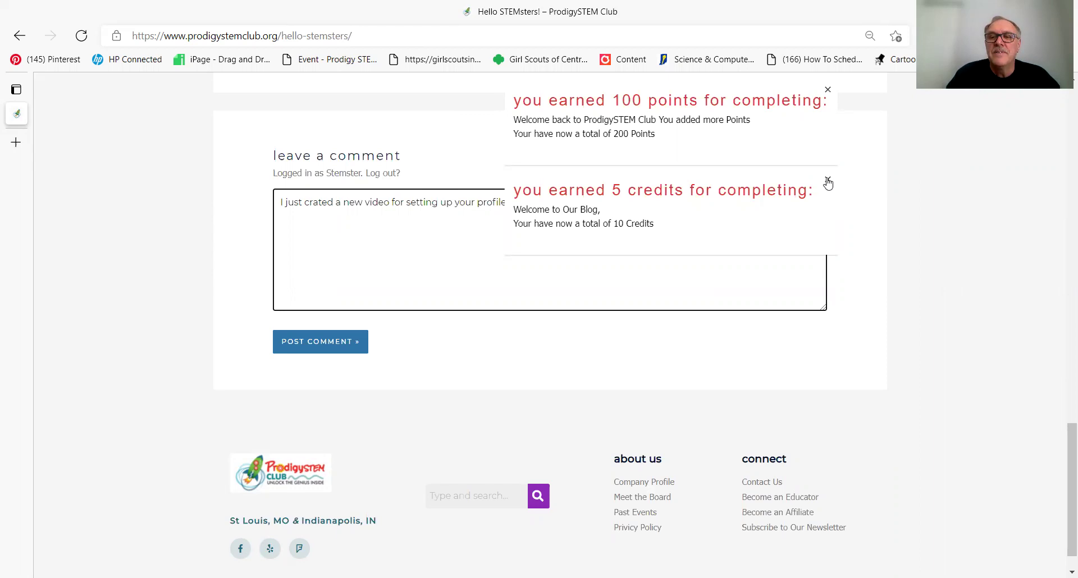
Step: Dismiss the credits and points pop-ups, add 'do you like it. Do you find it helpful?', and post
left_click(827, 179)
left_click(827, 90)
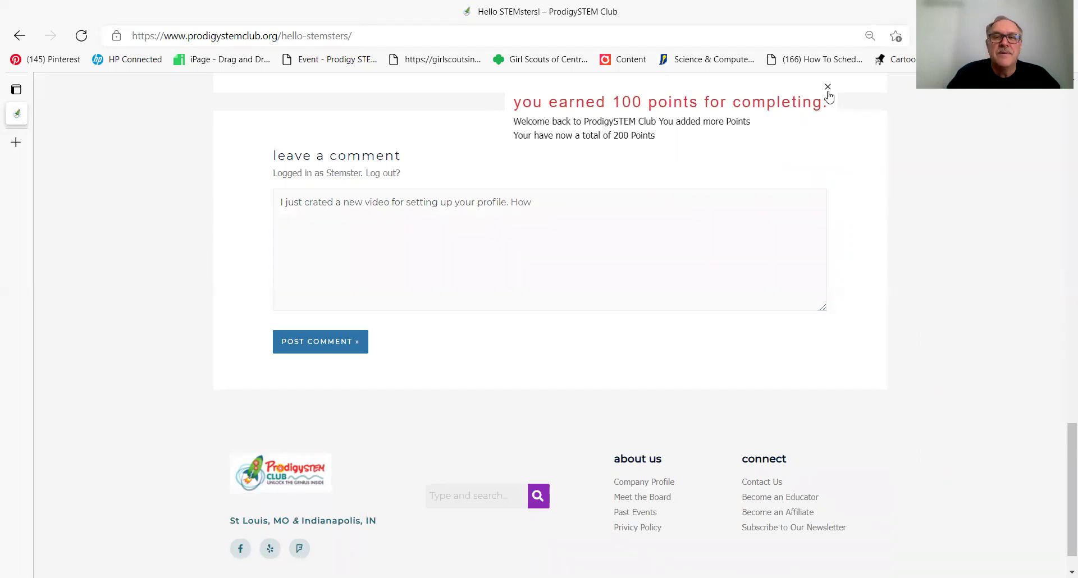
left_click(538, 197)
type("do you li")
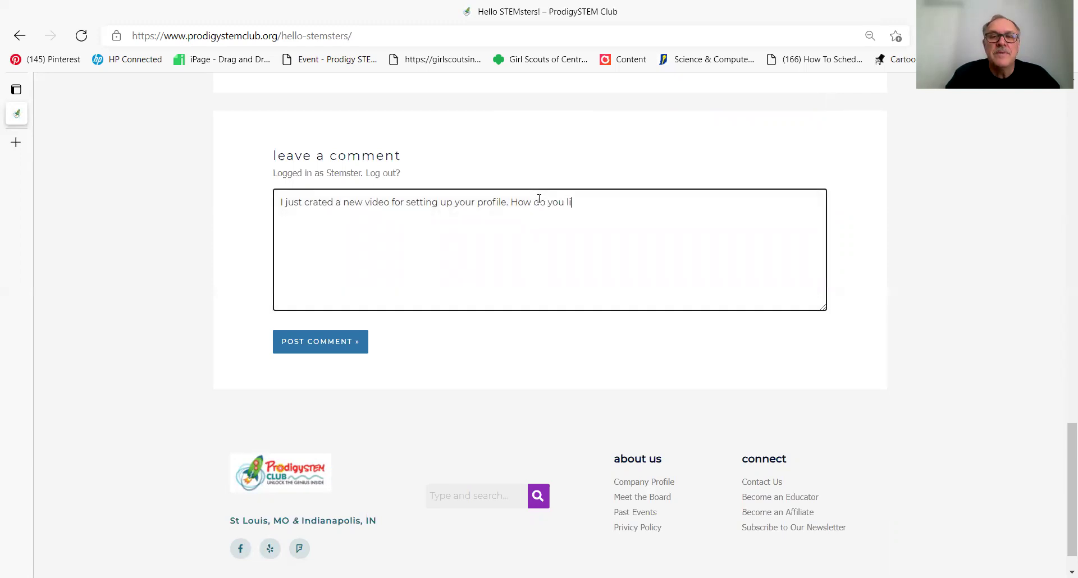
type("ke it. Do you ")
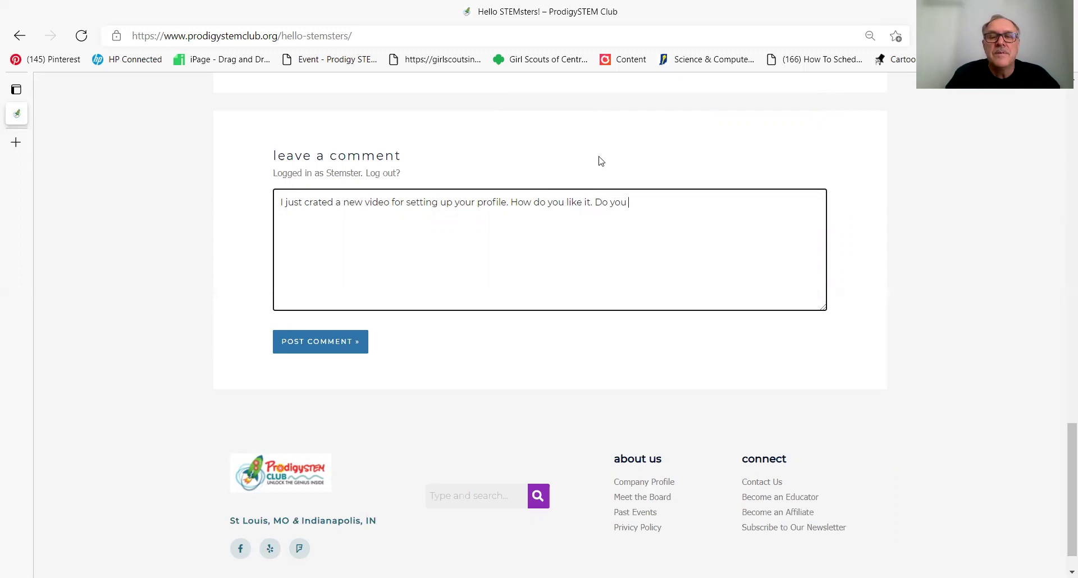
type("fin")
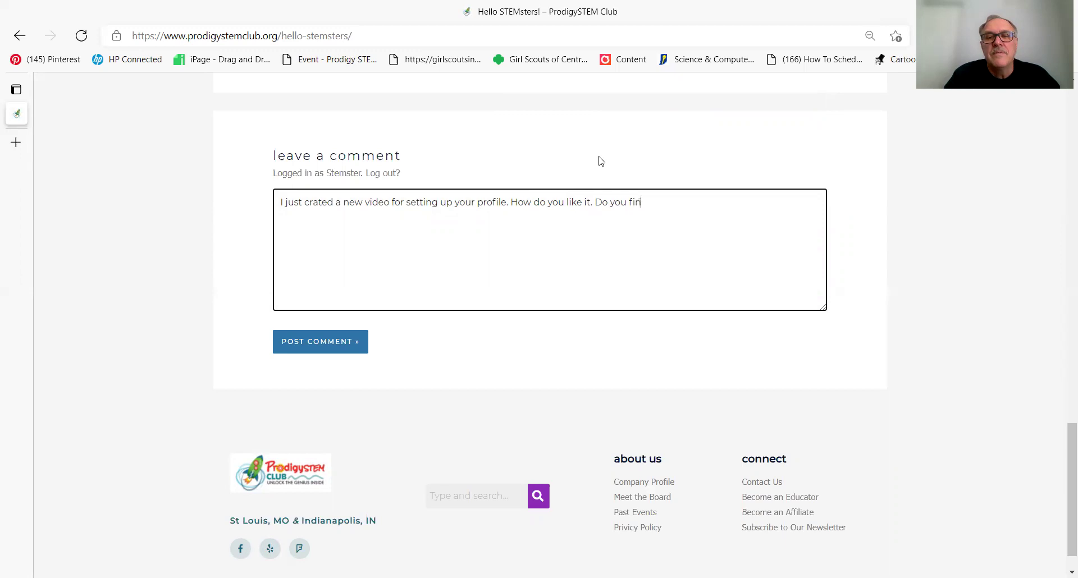
type("d it helpful?")
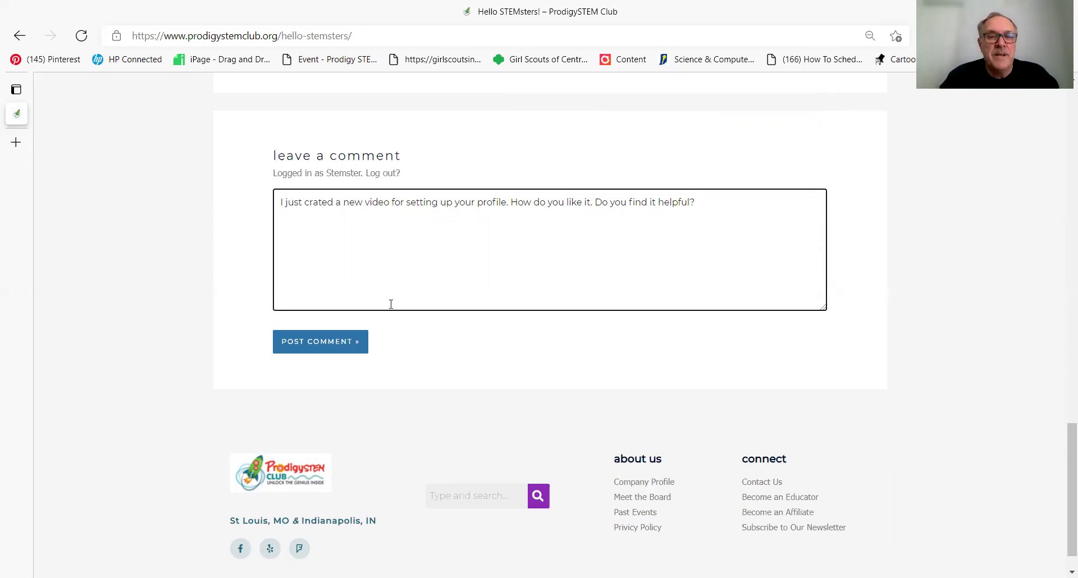
left_click(328, 344)
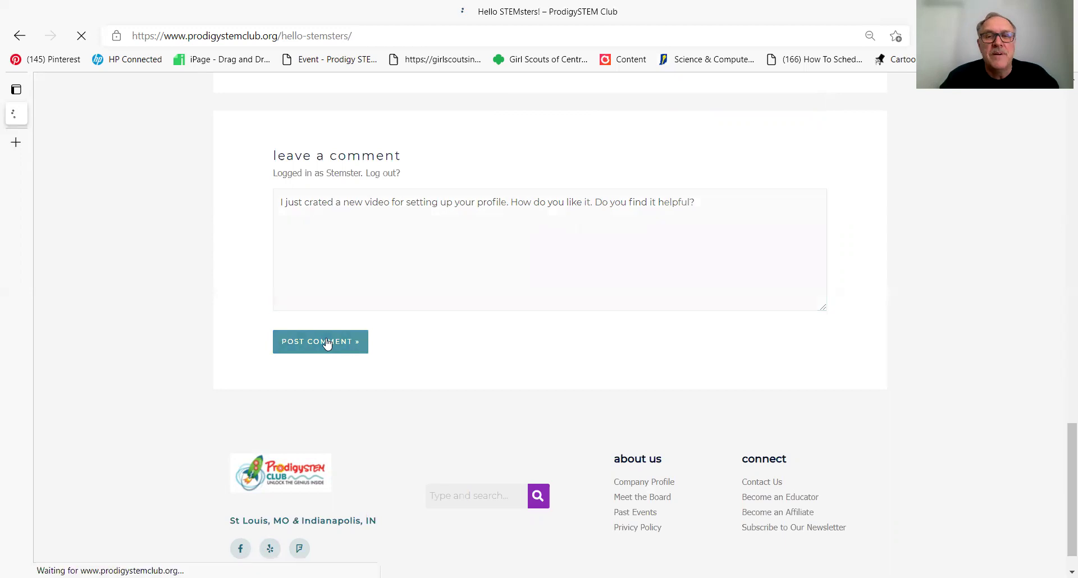